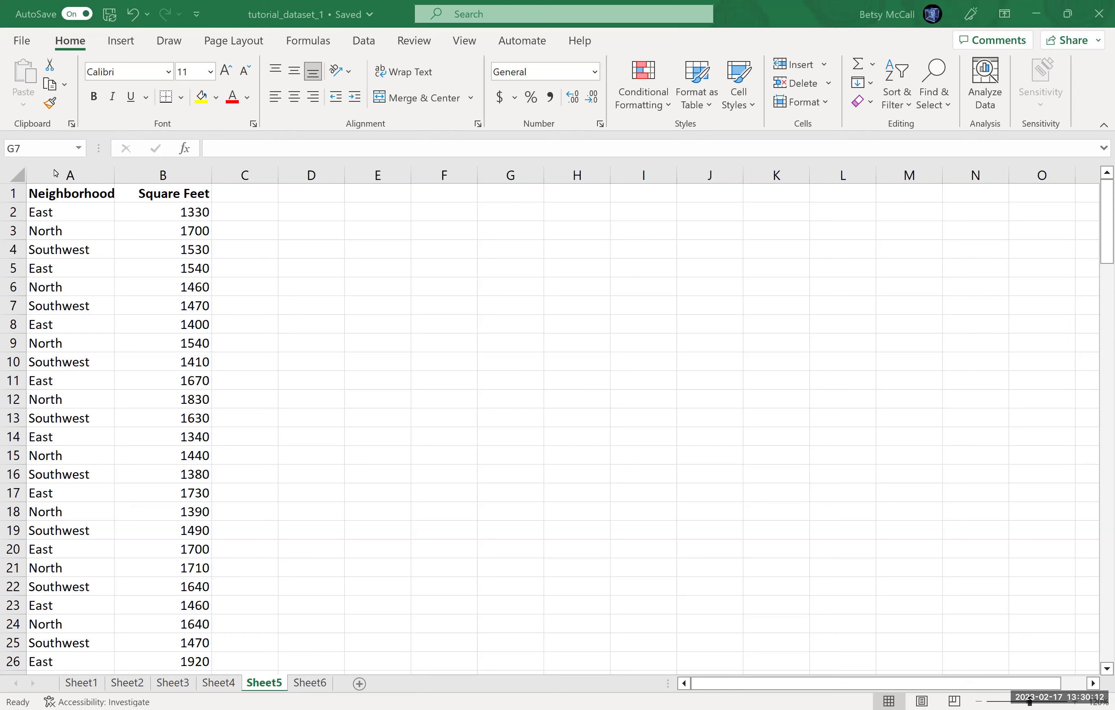
# - Insert an empty PivotTable from columns A:B at cell D3 on Sheet5
pyautogui.moveTo(66, 175); pyautogui.dragTo(165, 175)
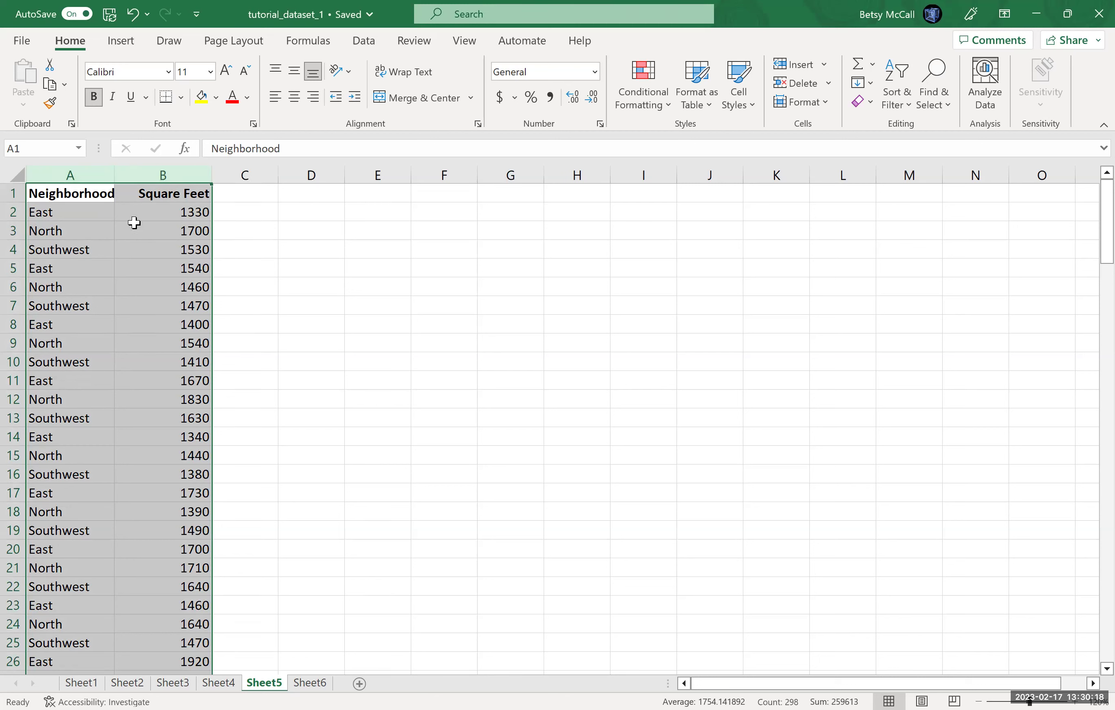
pyautogui.click(121, 41)
pyautogui.click(23, 81)
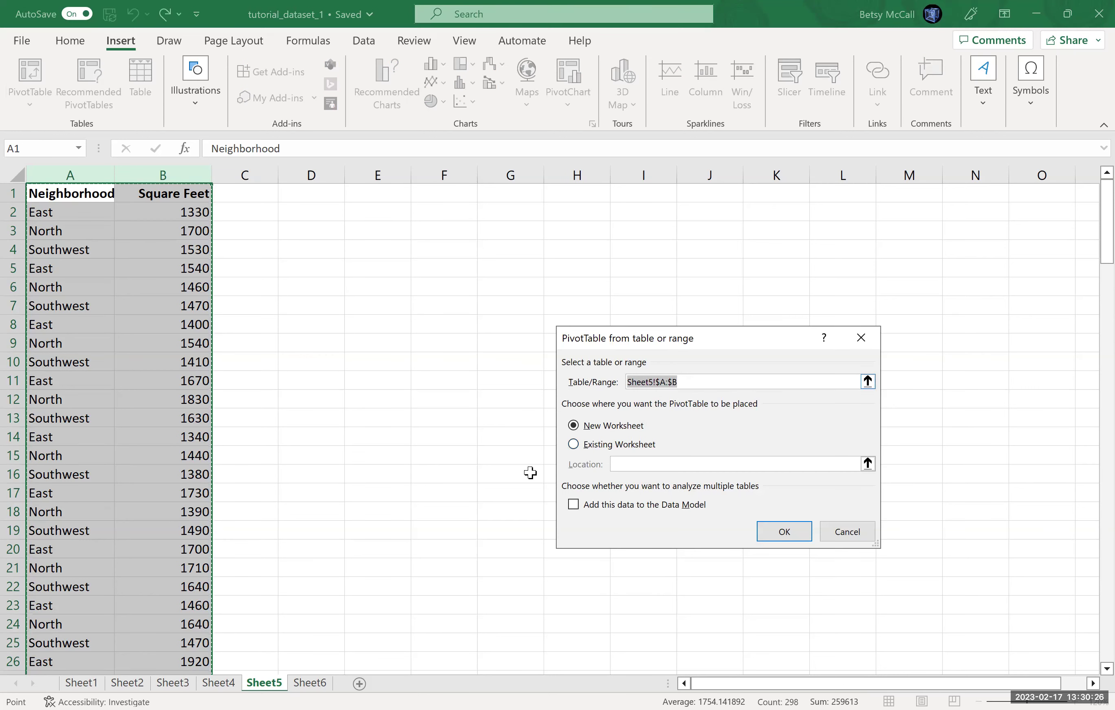
pyautogui.click(573, 445)
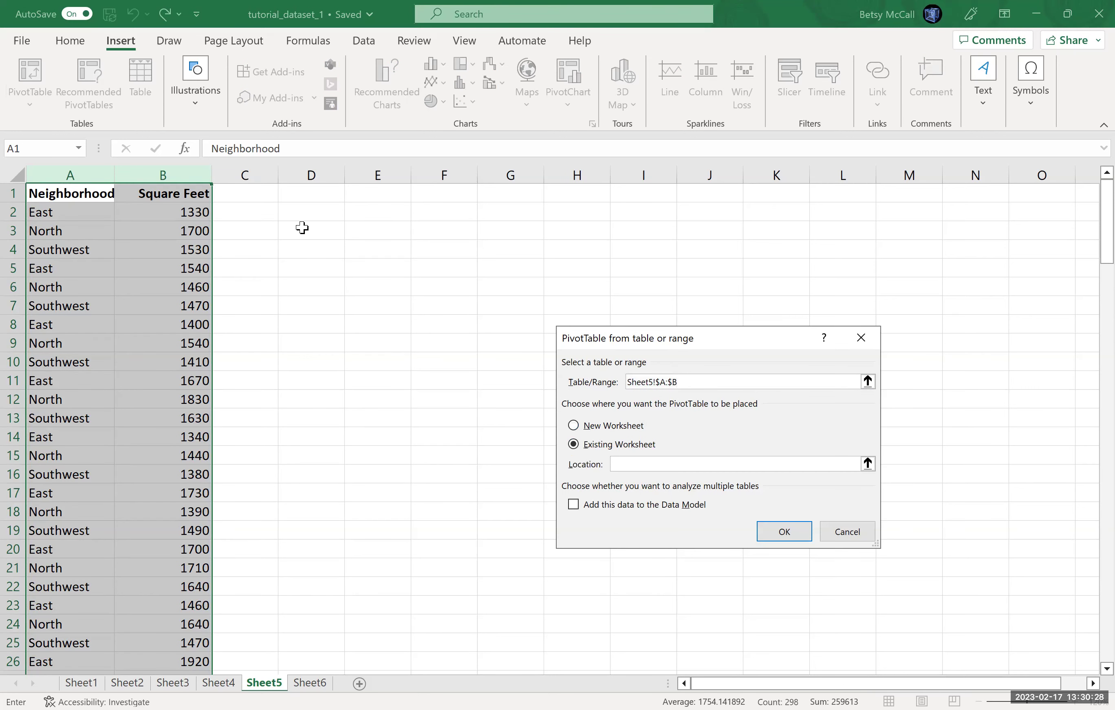
pyautogui.click(315, 229)
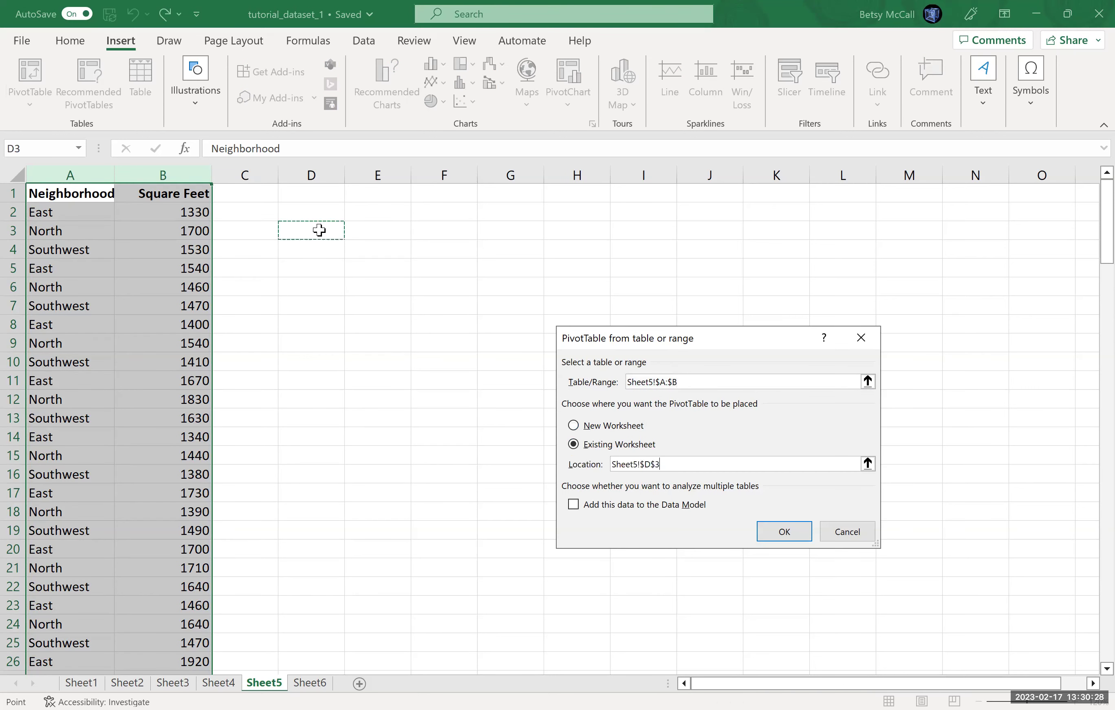
pyautogui.click(780, 536)
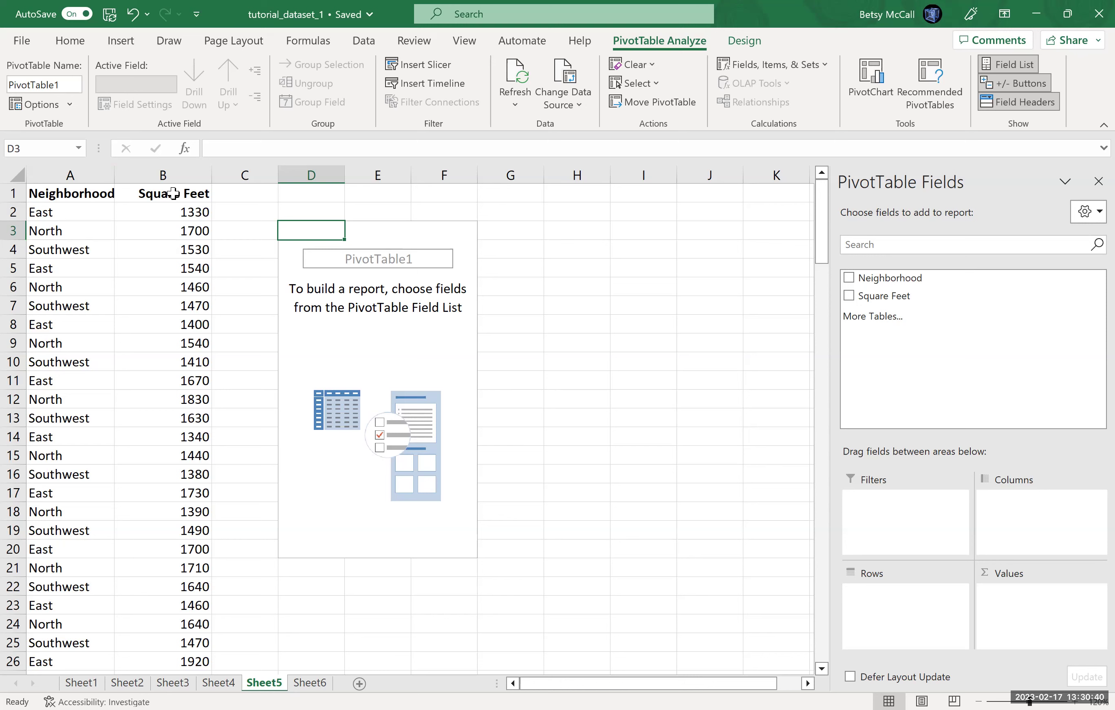
# - Add Square Feet to the PivotTable values, giving a Sum of Square Feet of 259613
pyautogui.click(848, 295)
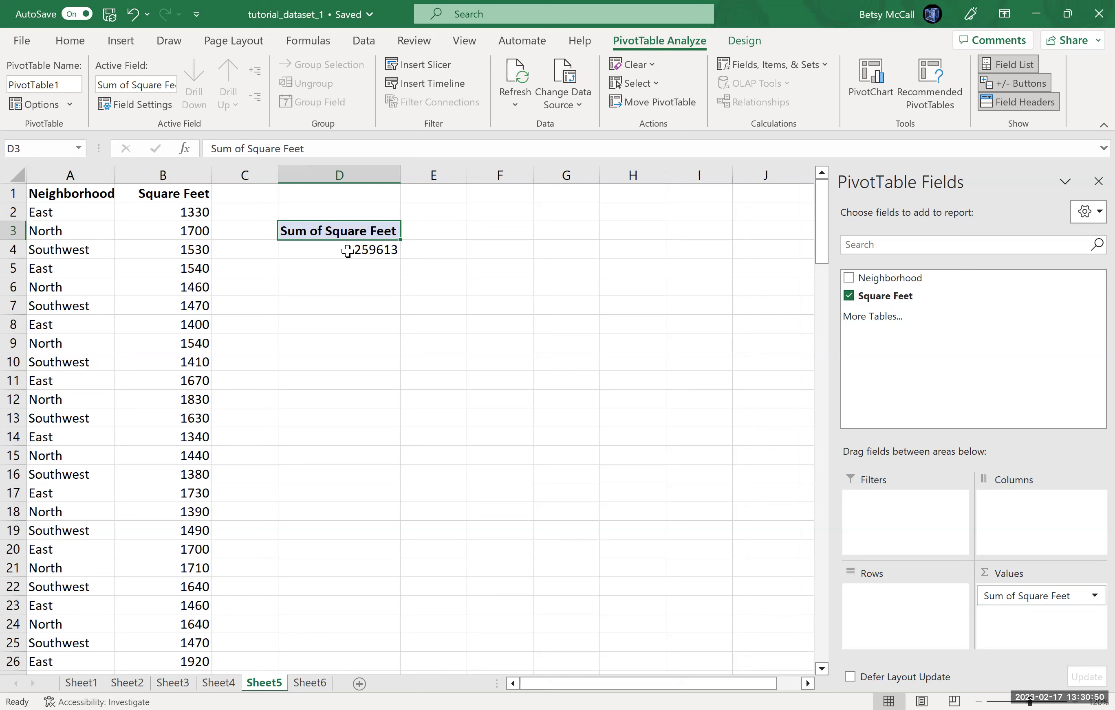
pyautogui.moveTo(347, 252)
# - Summarize Square Feet by Average instead of Sum, showing 1754.141892
pyautogui.click(1054, 601)
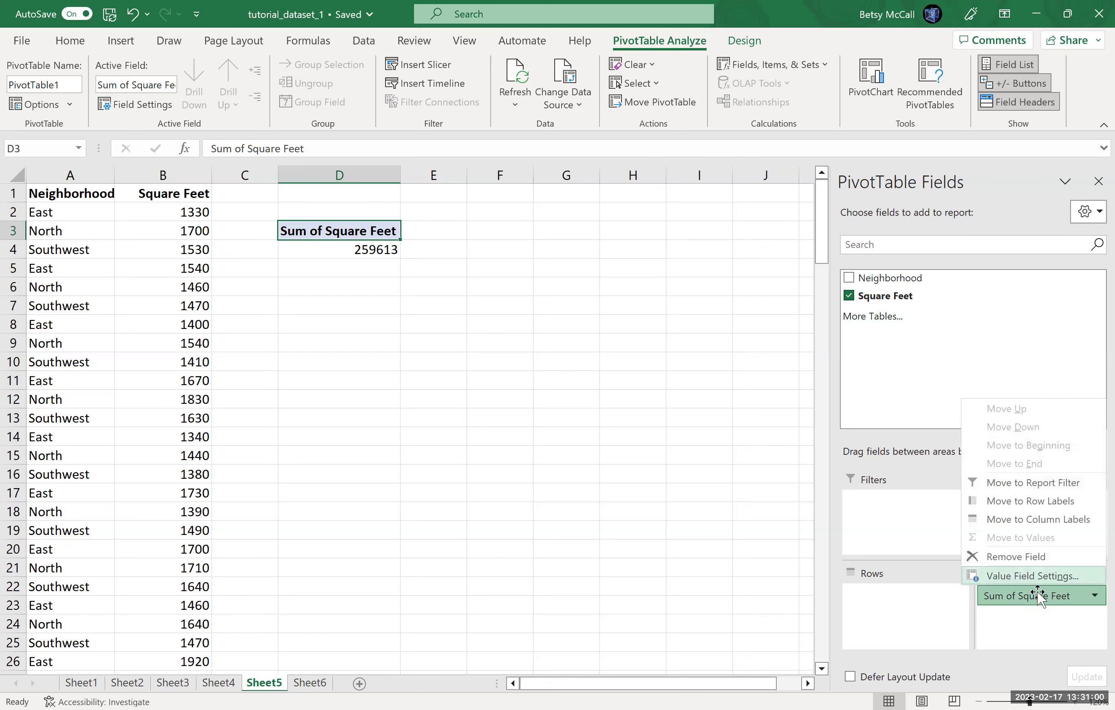
pyautogui.click(1023, 577)
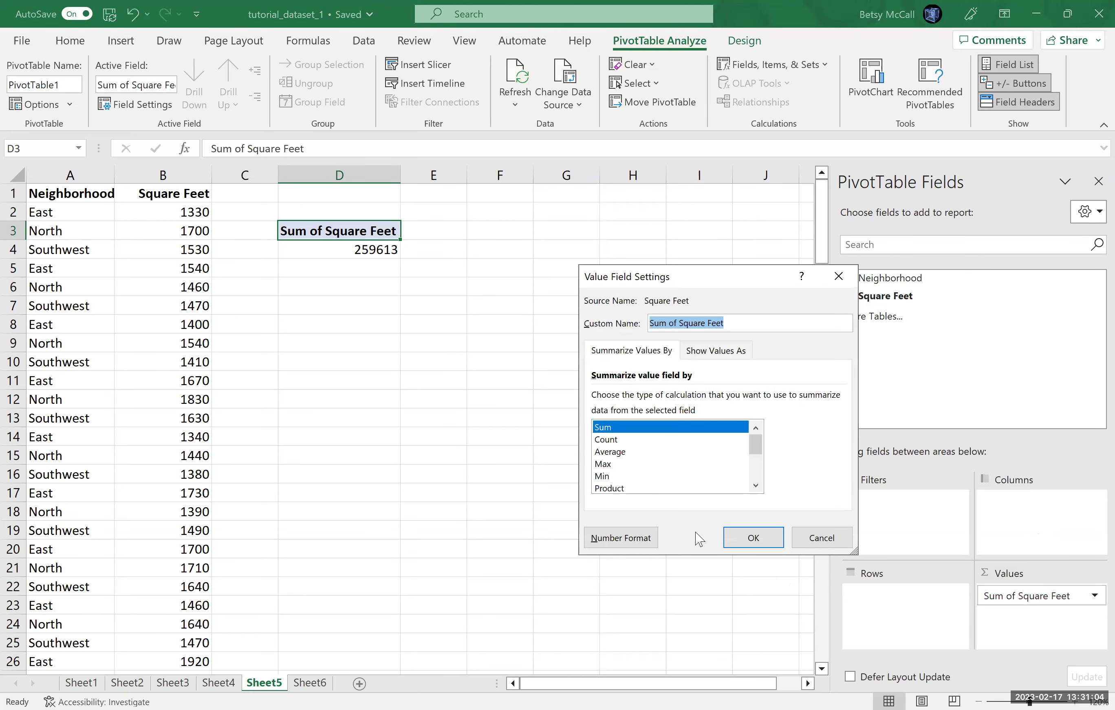
pyautogui.click(614, 453)
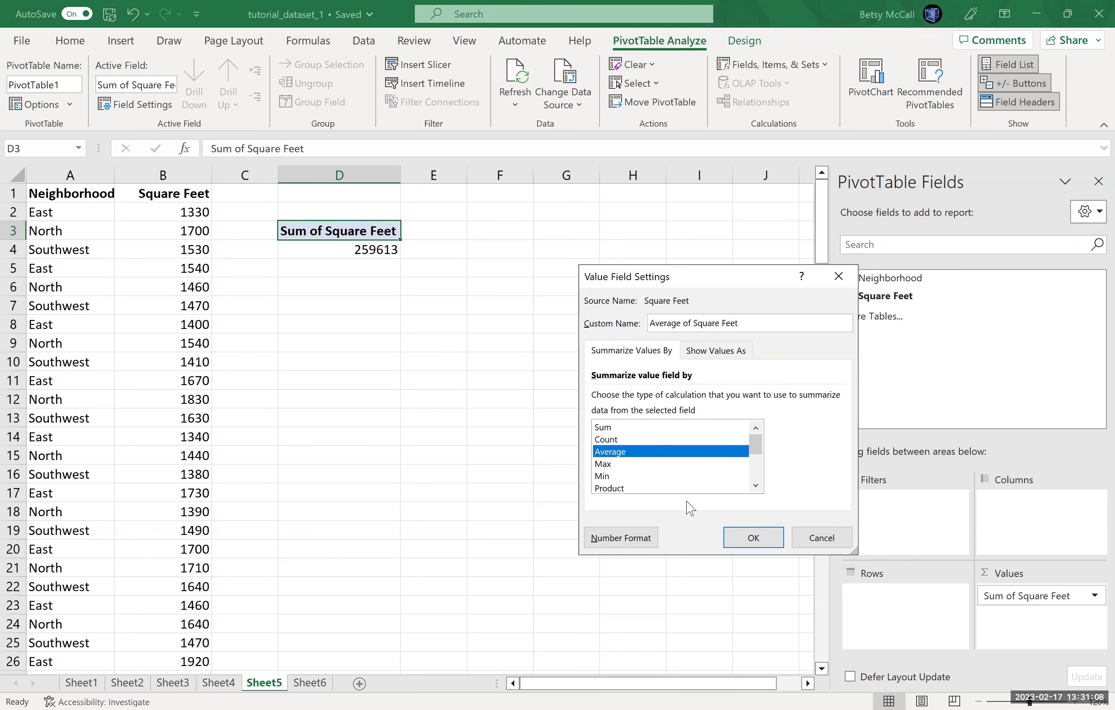
pyautogui.click(751, 537)
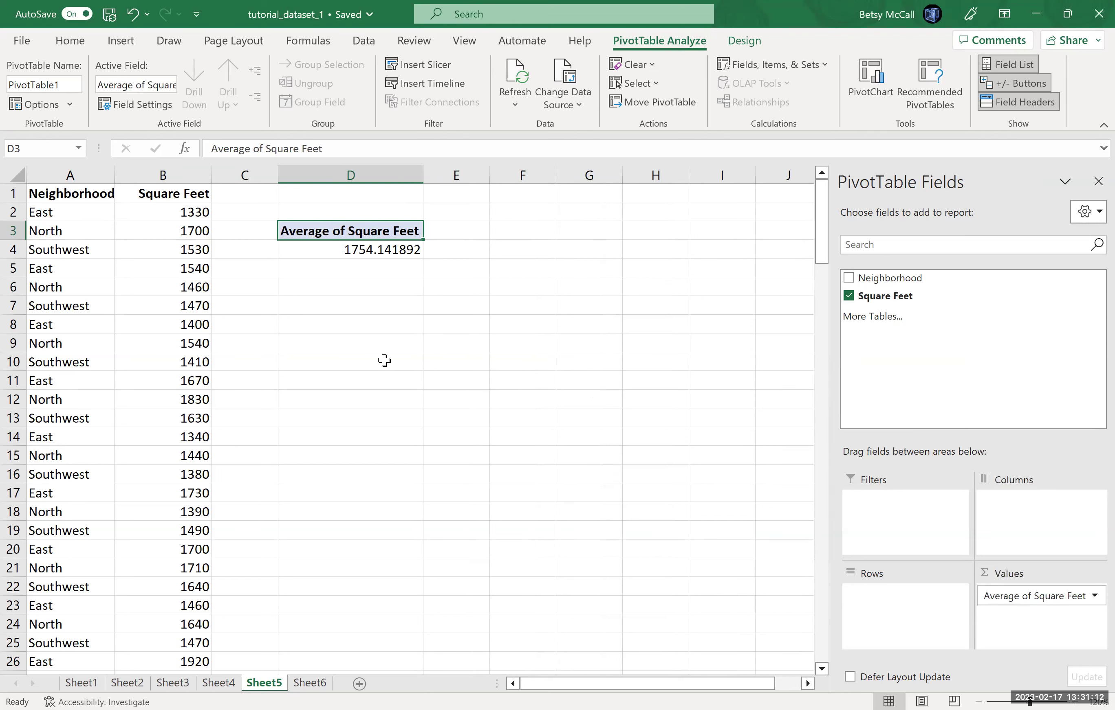
# - Change the Square Feet summary from Average to Max, showing 2510
pyautogui.click(1047, 599)
pyautogui.click(1043, 585)
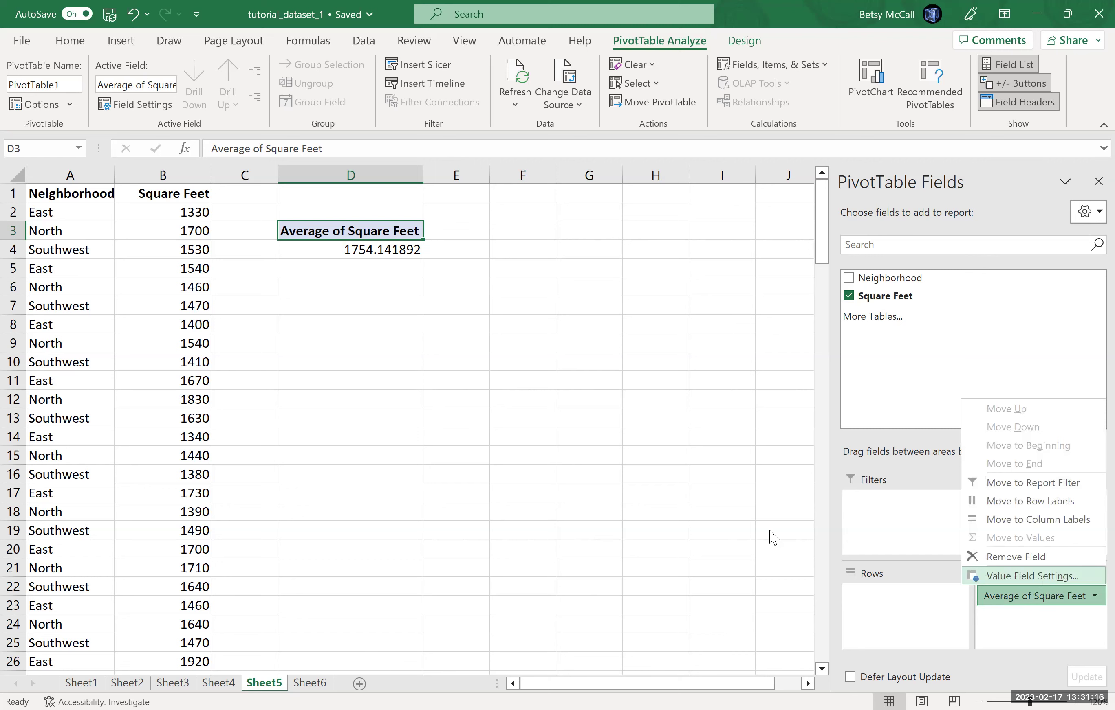
pyautogui.click(609, 466)
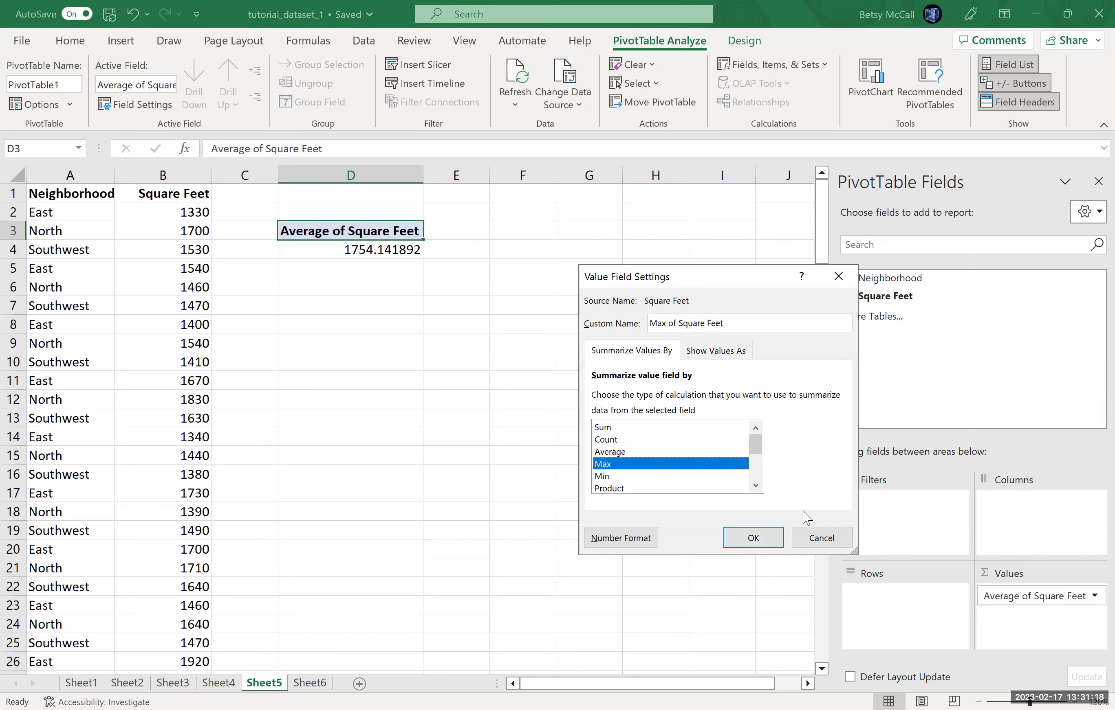
pyautogui.click(759, 536)
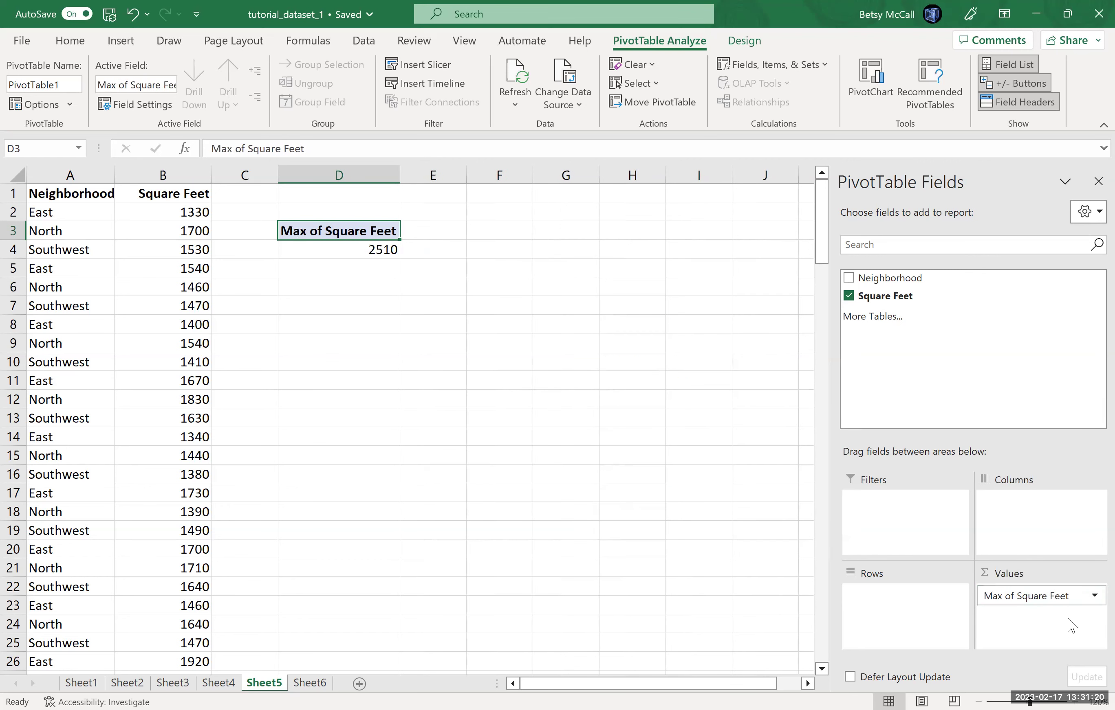
# - Change the Square Feet summary from Max to Min
pyautogui.click(1026, 597)
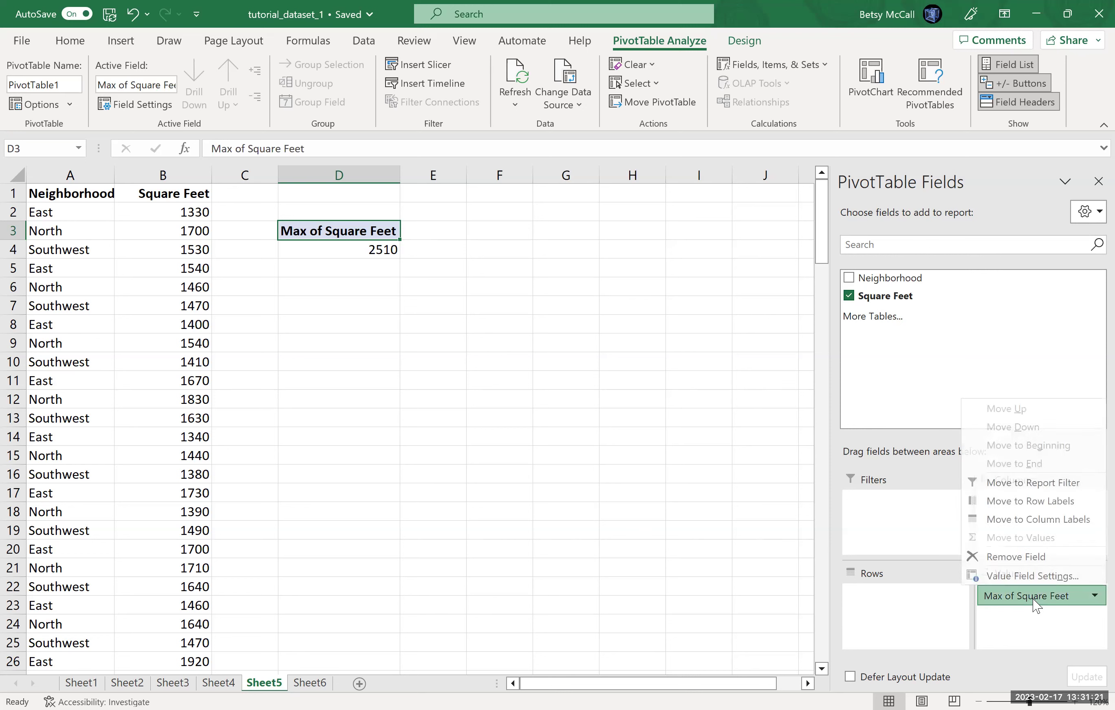
pyautogui.click(1019, 576)
pyautogui.click(616, 475)
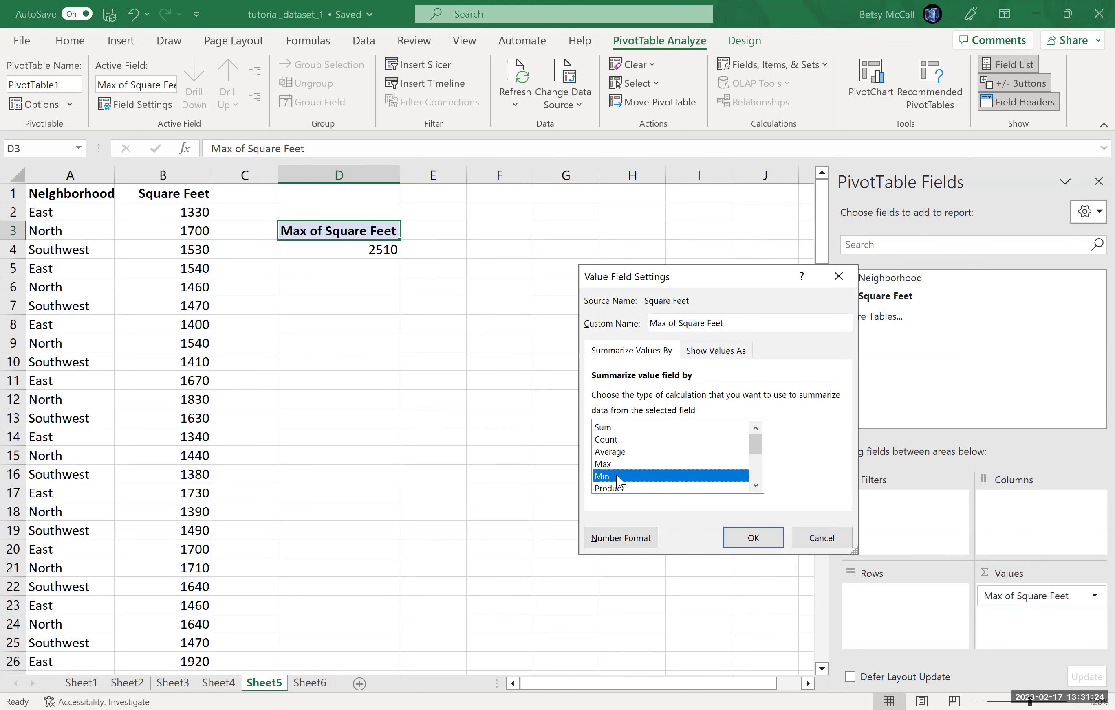
pyautogui.click(753, 538)
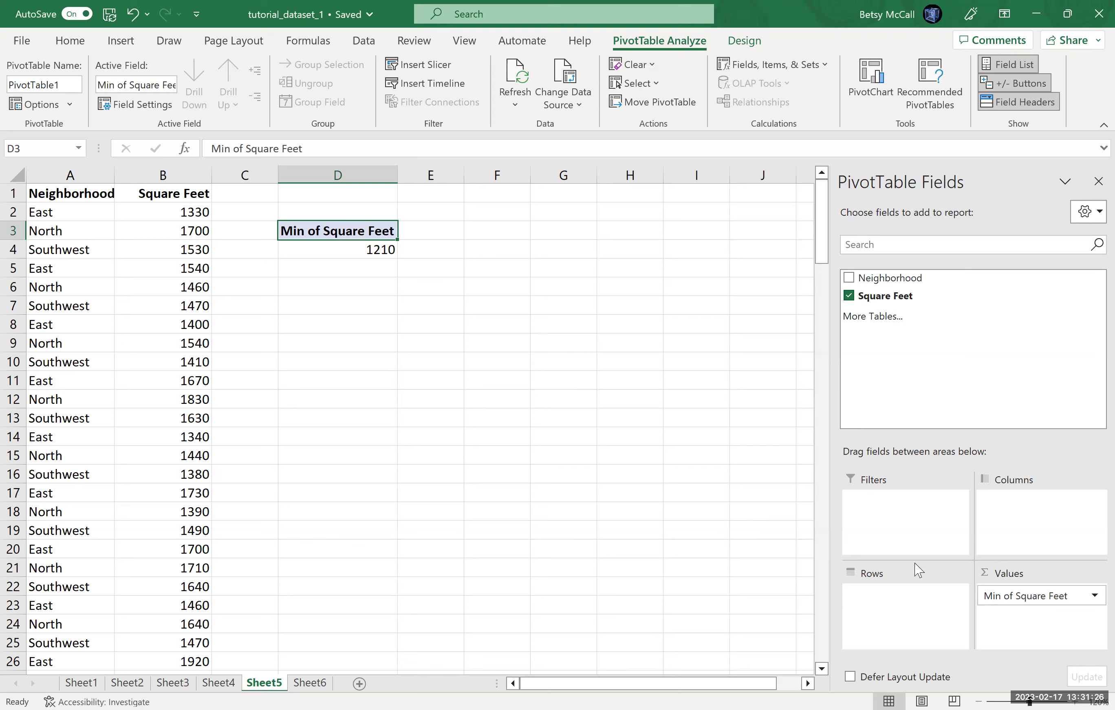
# - Change the Square Feet summary to StdDev, showing 229.2544856
pyautogui.click(1047, 601)
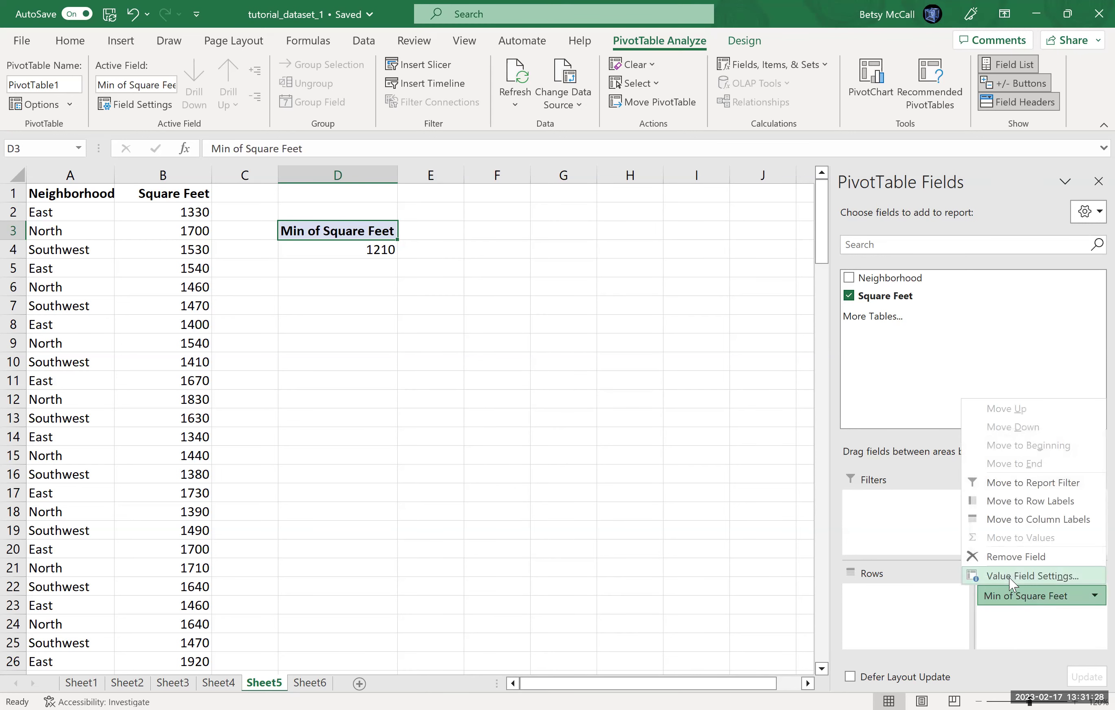
pyautogui.click(1011, 578)
pyautogui.click(754, 486)
pyautogui.click(755, 486)
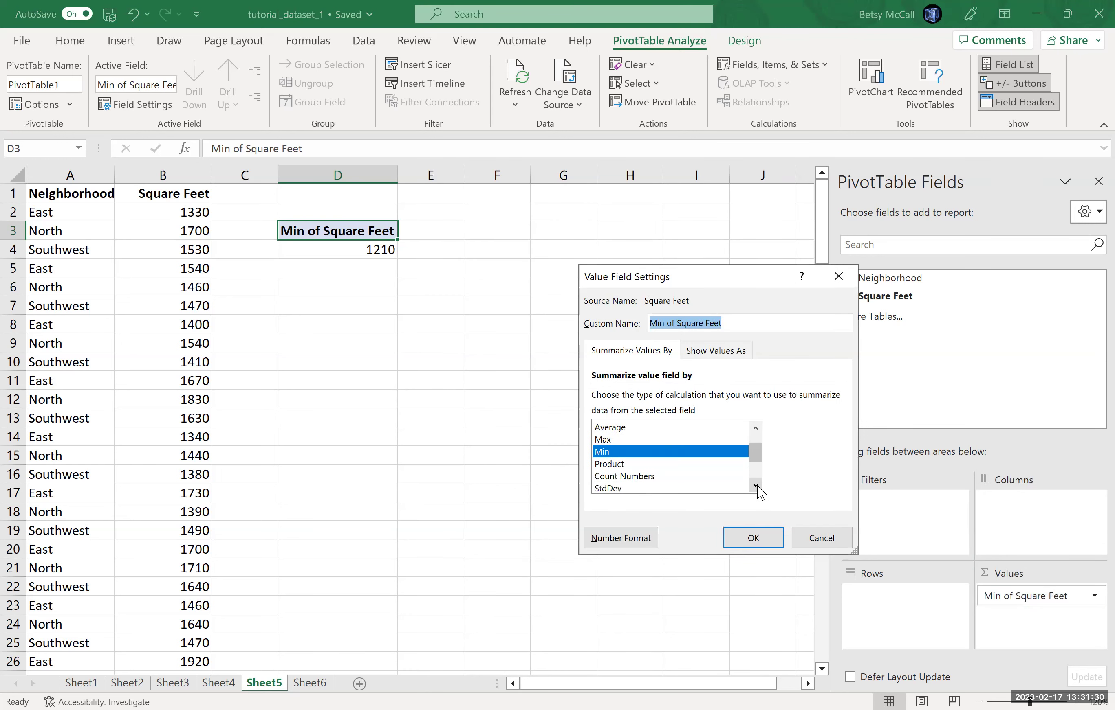
pyautogui.click(756, 486)
pyautogui.click(756, 486)
pyautogui.click(755, 486)
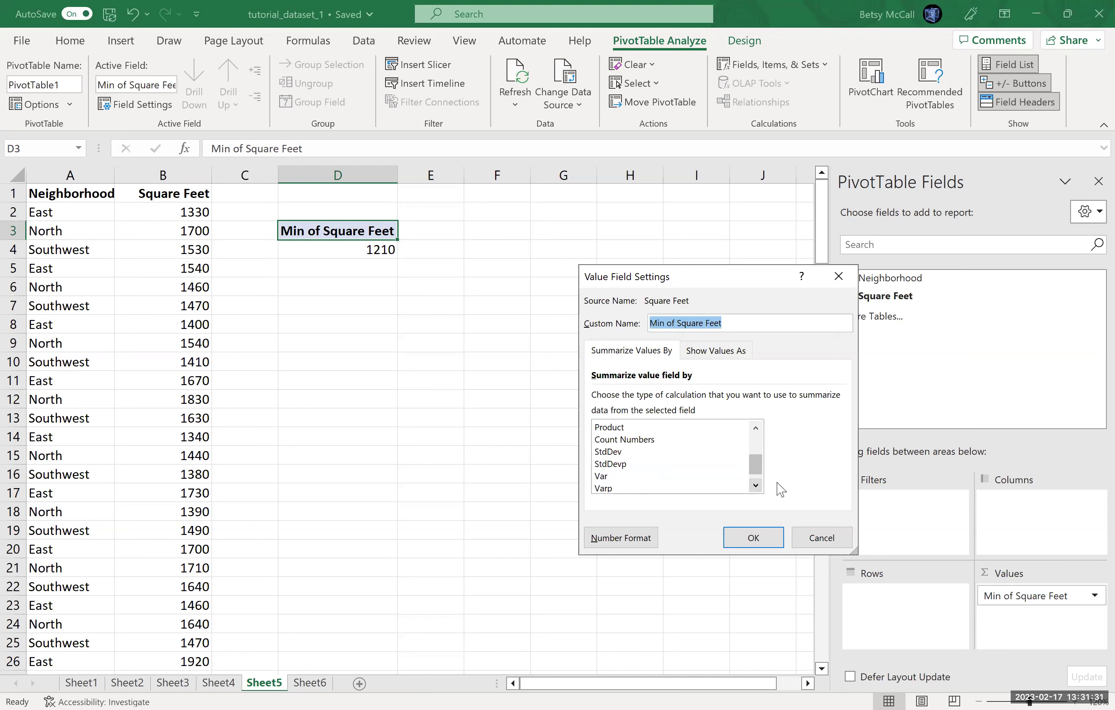
pyautogui.click(599, 453)
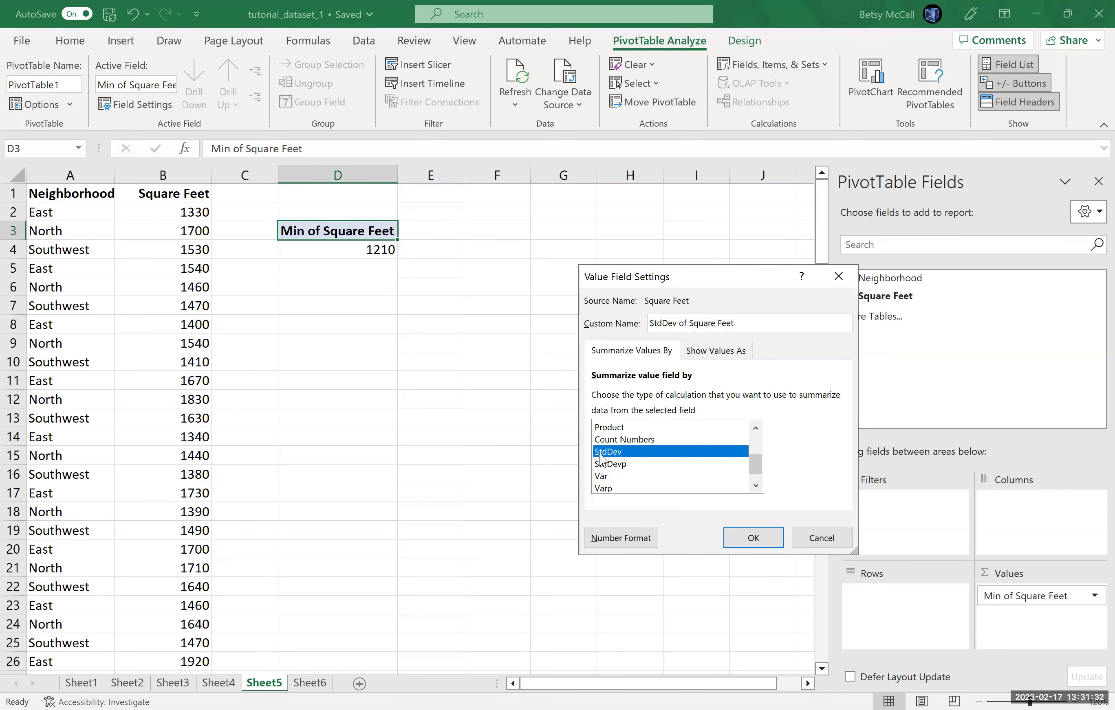
pyautogui.click(755, 539)
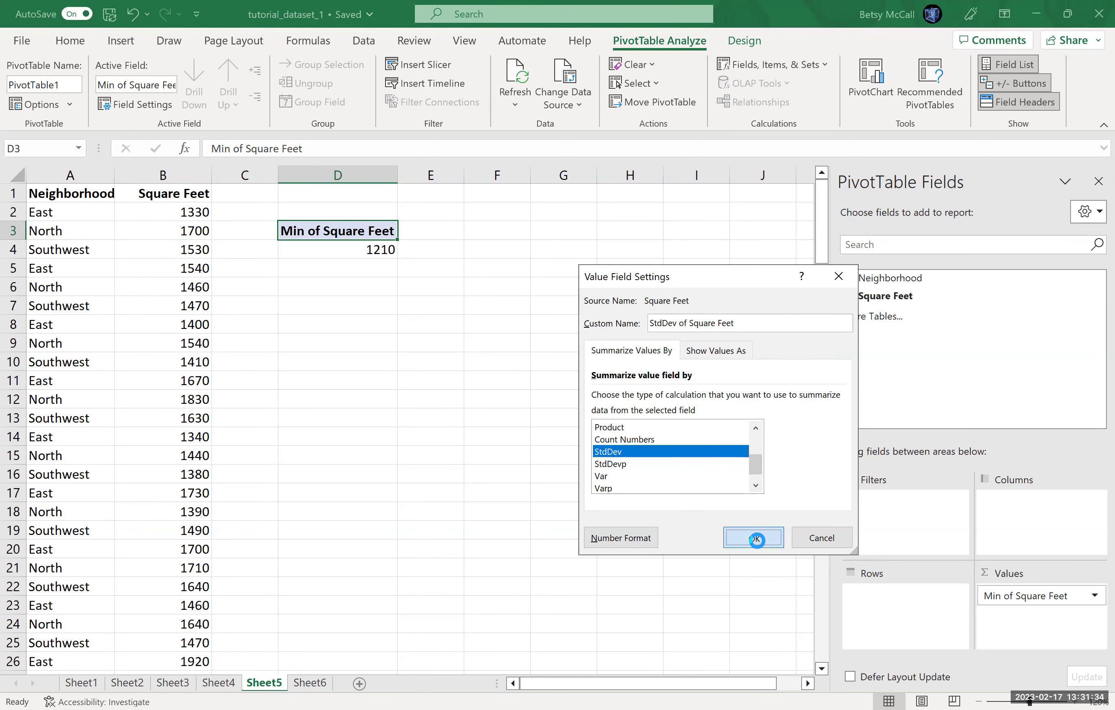
# - Reopen the StdDev of Square Feet value field settings and scroll the summary function list
pyautogui.click(1009, 598)
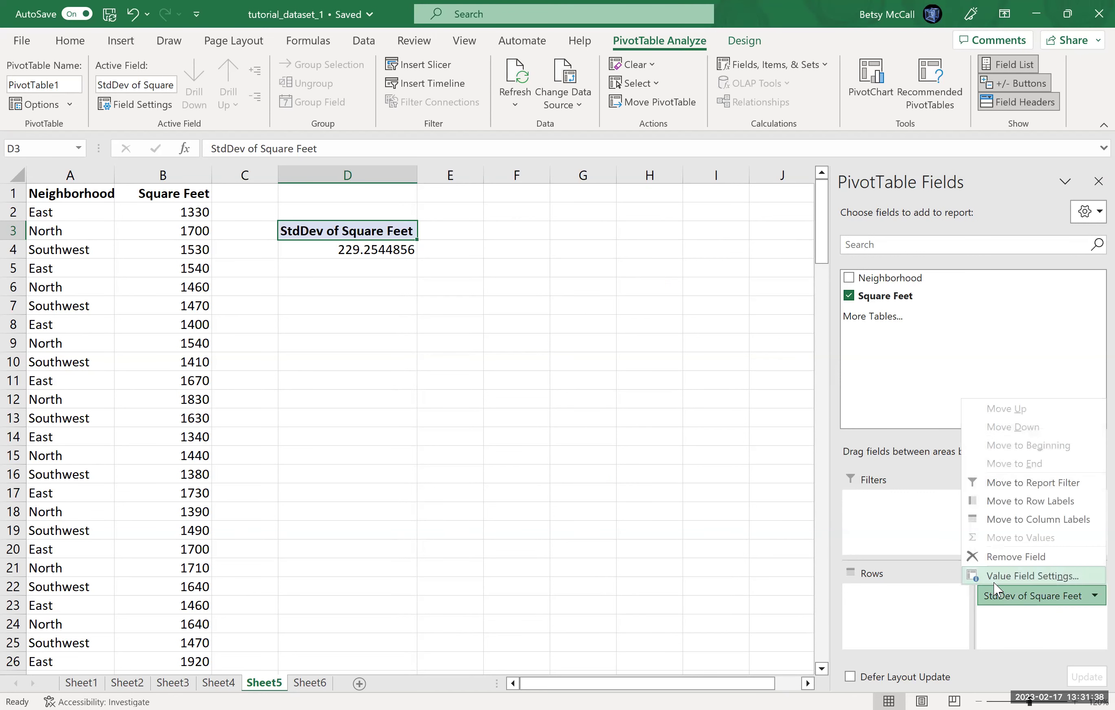
pyautogui.click(994, 583)
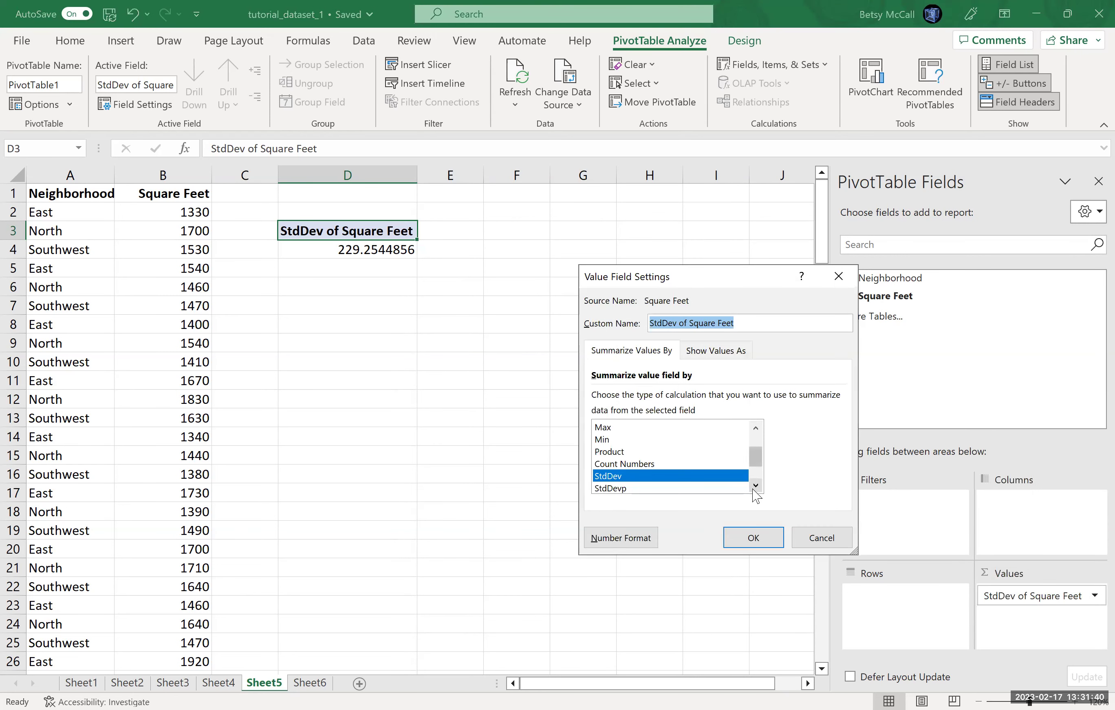
pyautogui.click(755, 486)
pyautogui.click(755, 486)
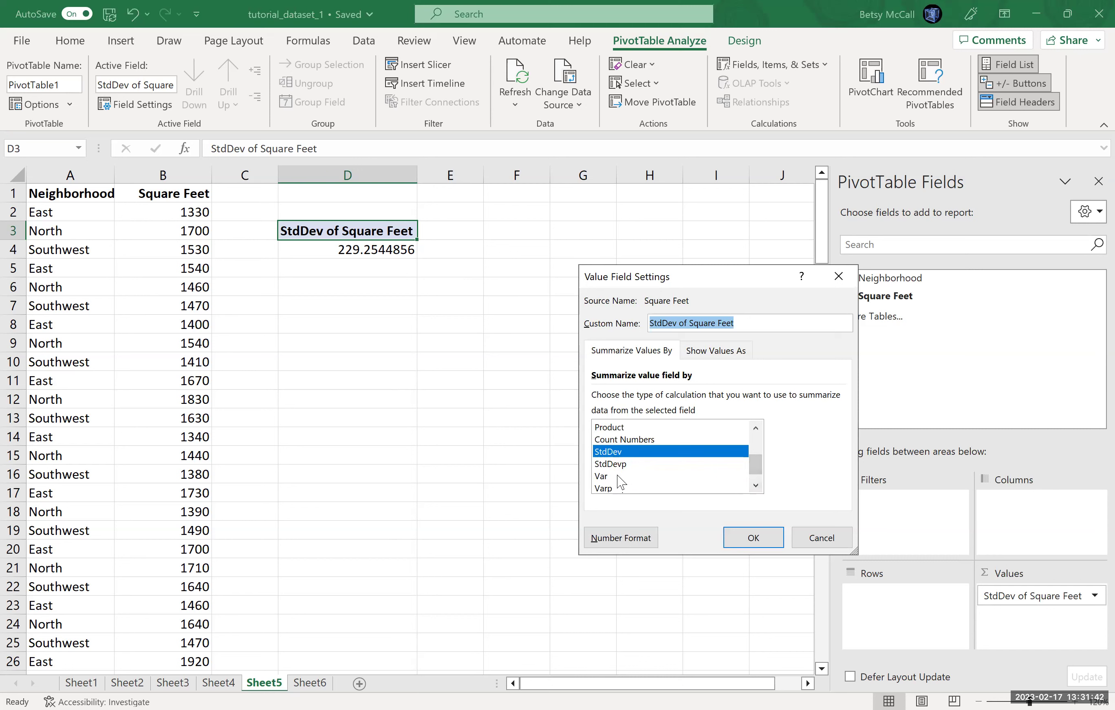
pyautogui.click(754, 489)
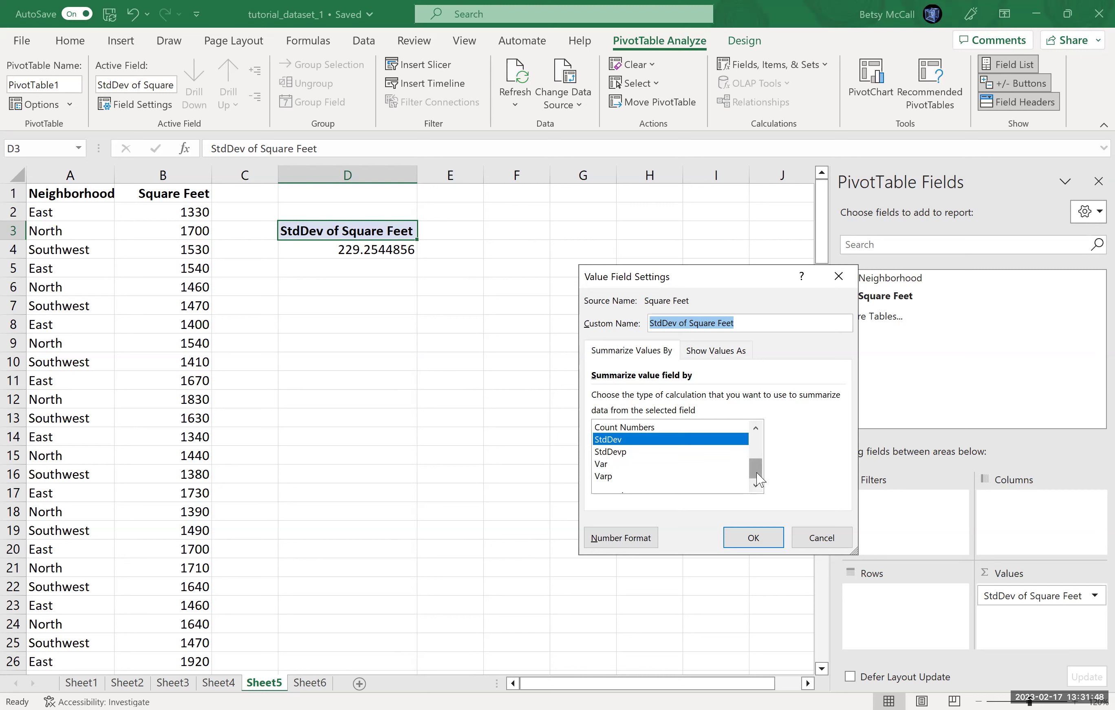
pyautogui.moveTo(753, 464)
pyautogui.mouseDown()
pyautogui.moveTo(753, 441)
pyautogui.moveTo(756, 453)
pyautogui.mouseUp()
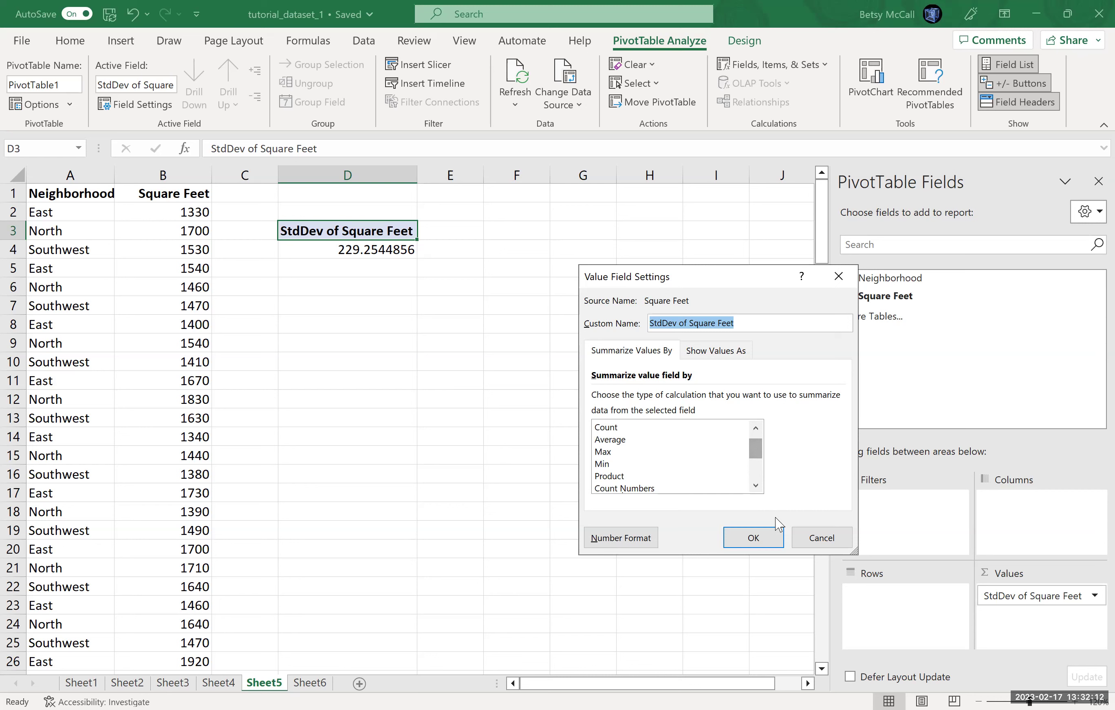
# - Add a second Square Feet value summarized as Average (1754.141892) beside the StdDev
pyautogui.click(802, 545)
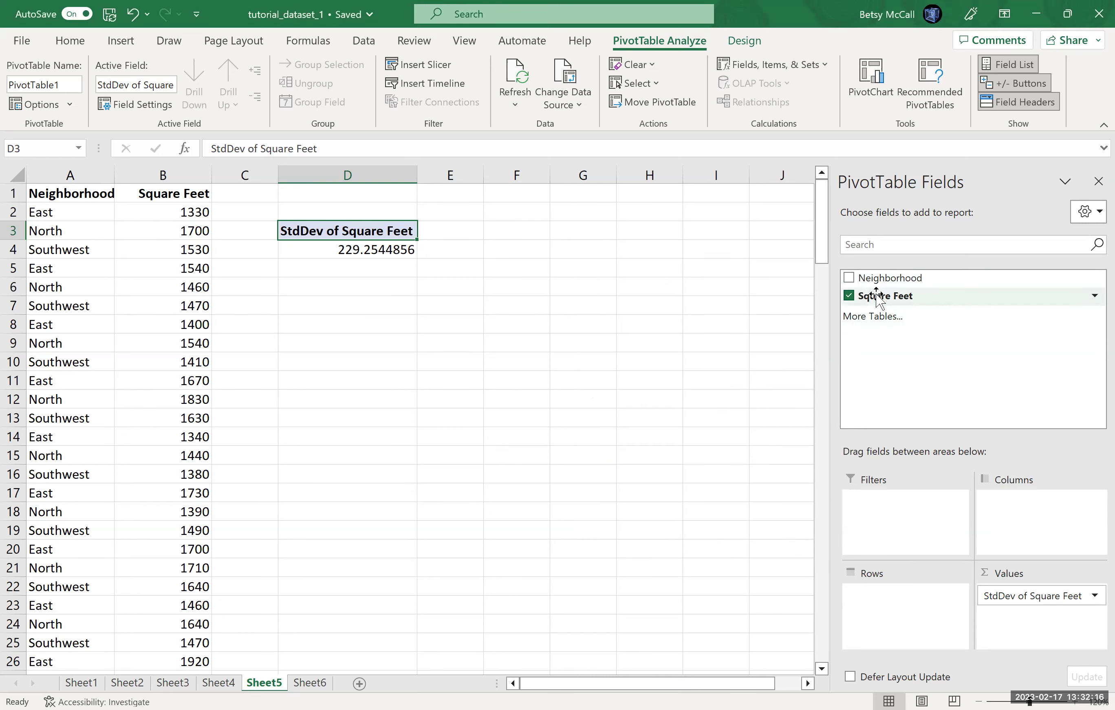
pyautogui.moveTo(878, 294); pyautogui.dragTo(1037, 620)
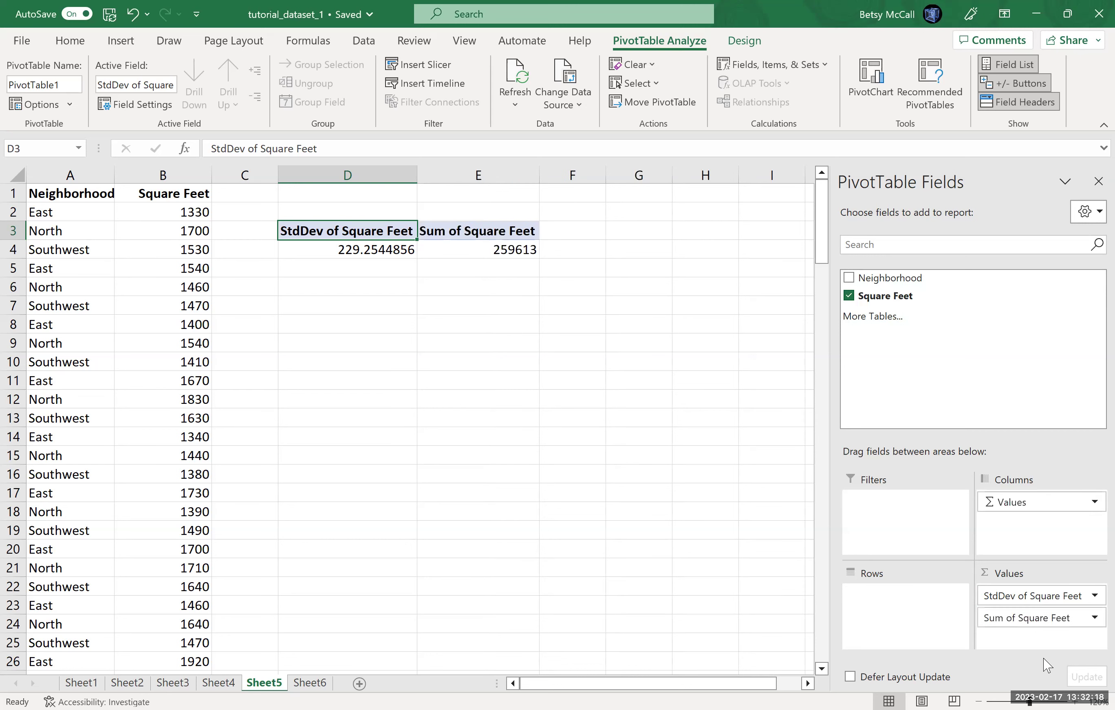
pyautogui.click(1040, 620)
pyautogui.click(1033, 602)
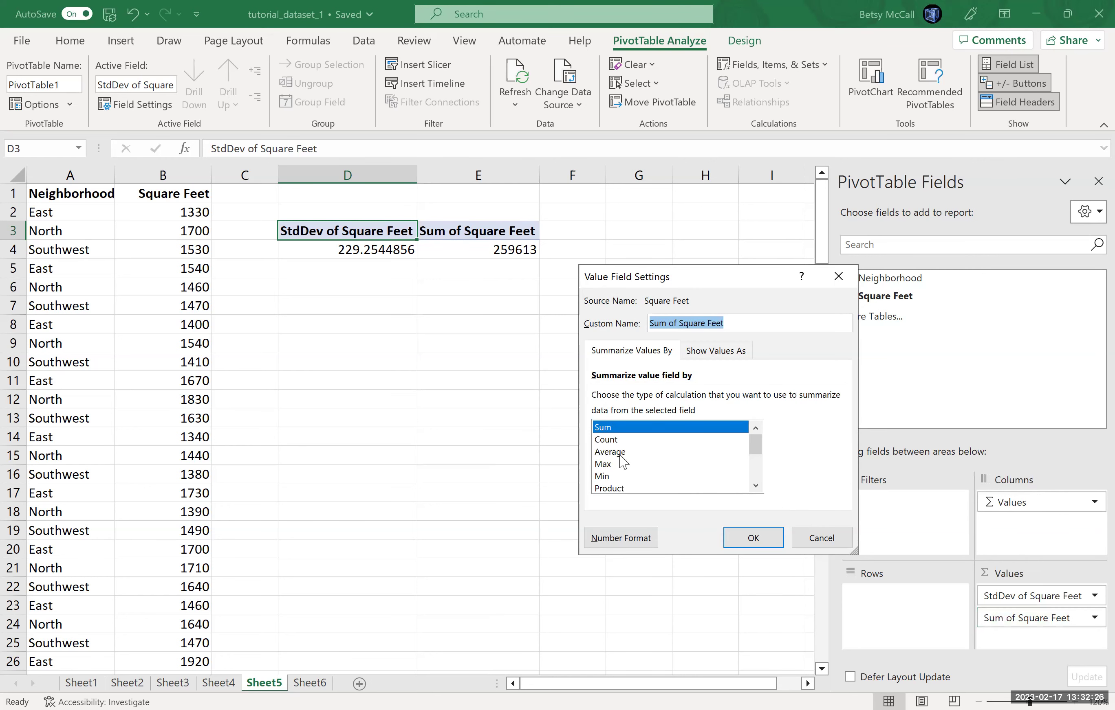
pyautogui.click(620, 452)
pyautogui.click(767, 541)
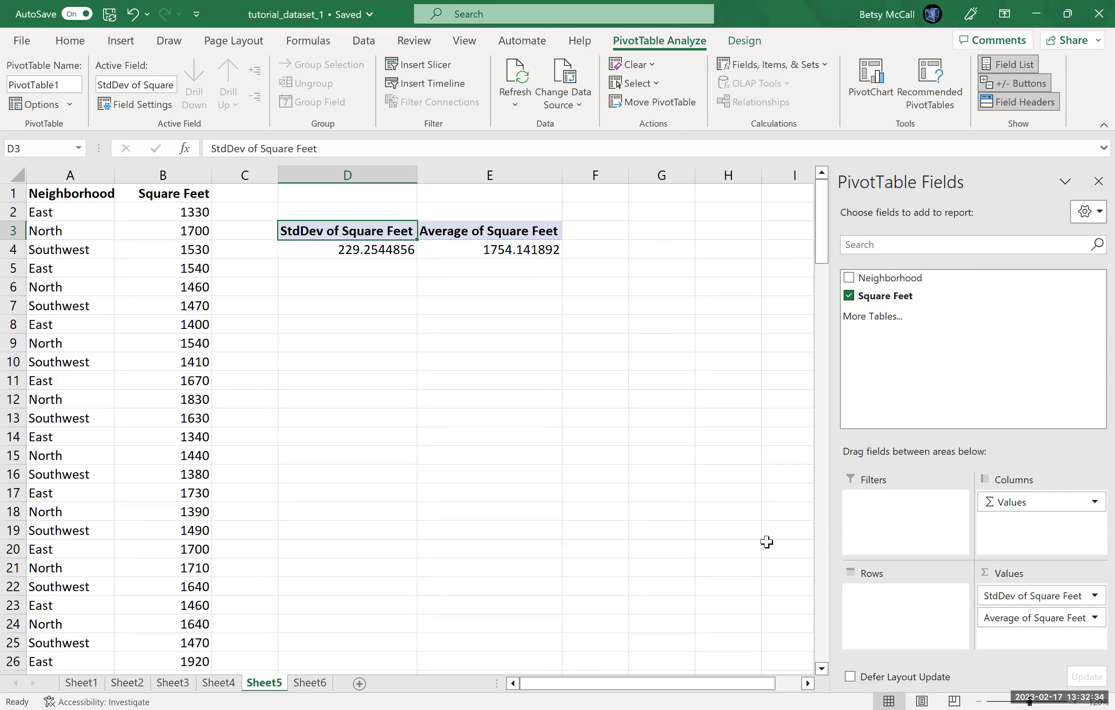
pyautogui.click(328, 290)
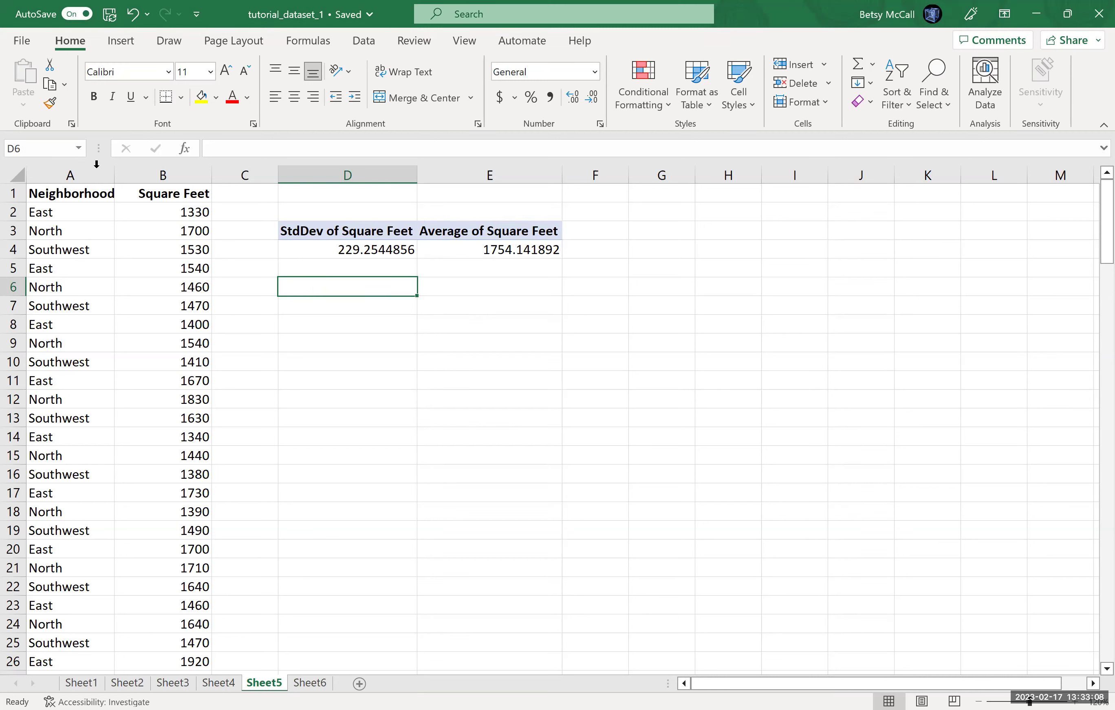
# - Insert a second PivotTable at D6 using columns A:B as the source range
pyautogui.click(117, 46)
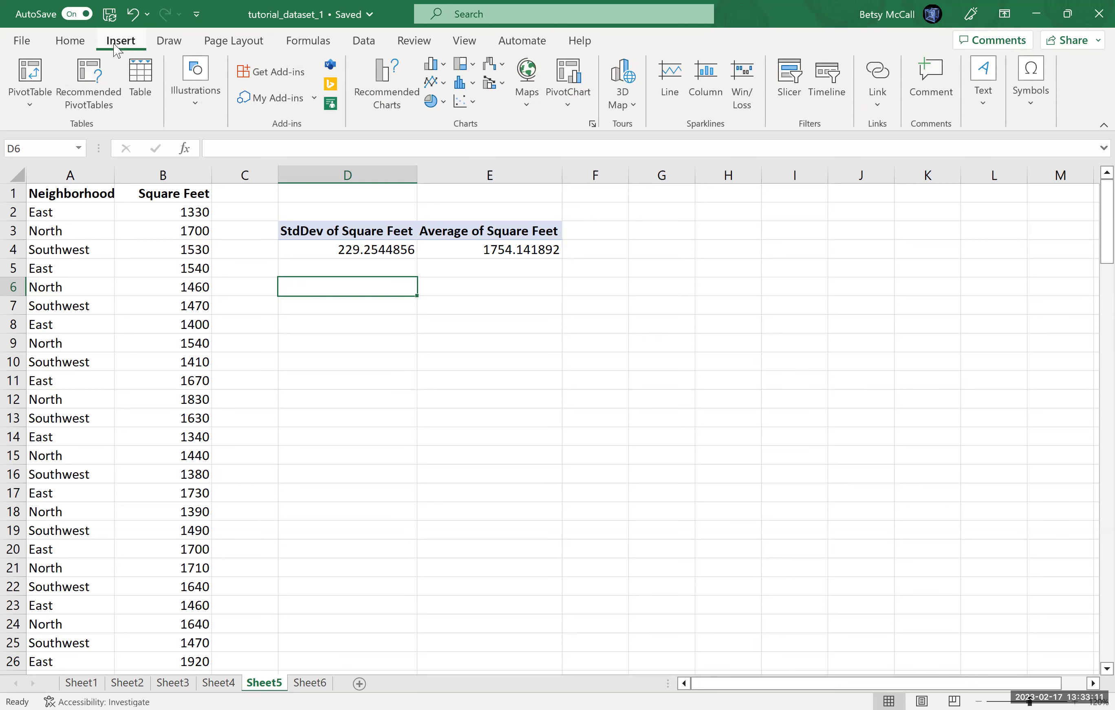
pyautogui.click(31, 94)
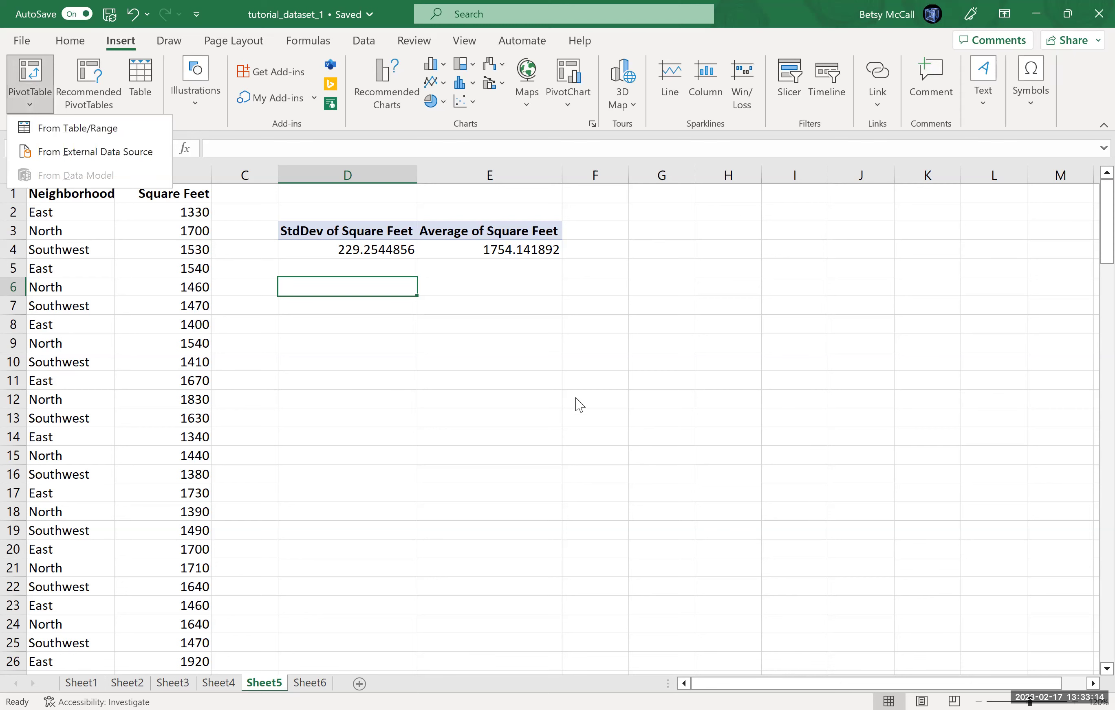
pyautogui.press('t')
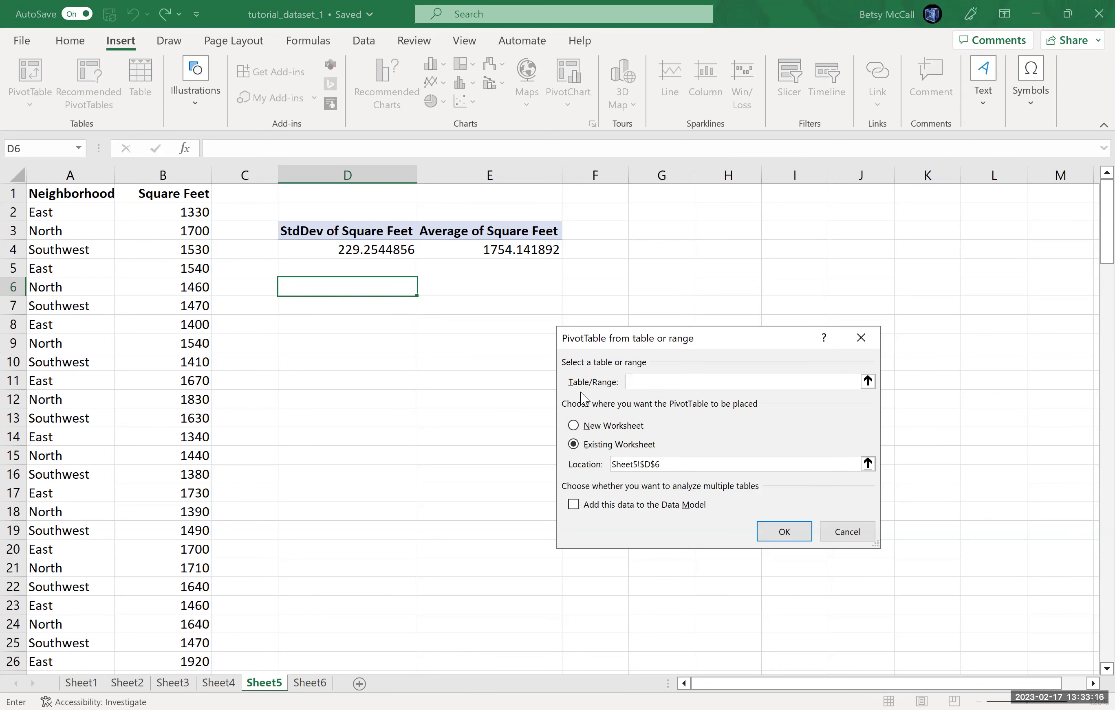
pyautogui.moveTo(71, 176); pyautogui.dragTo(157, 176)
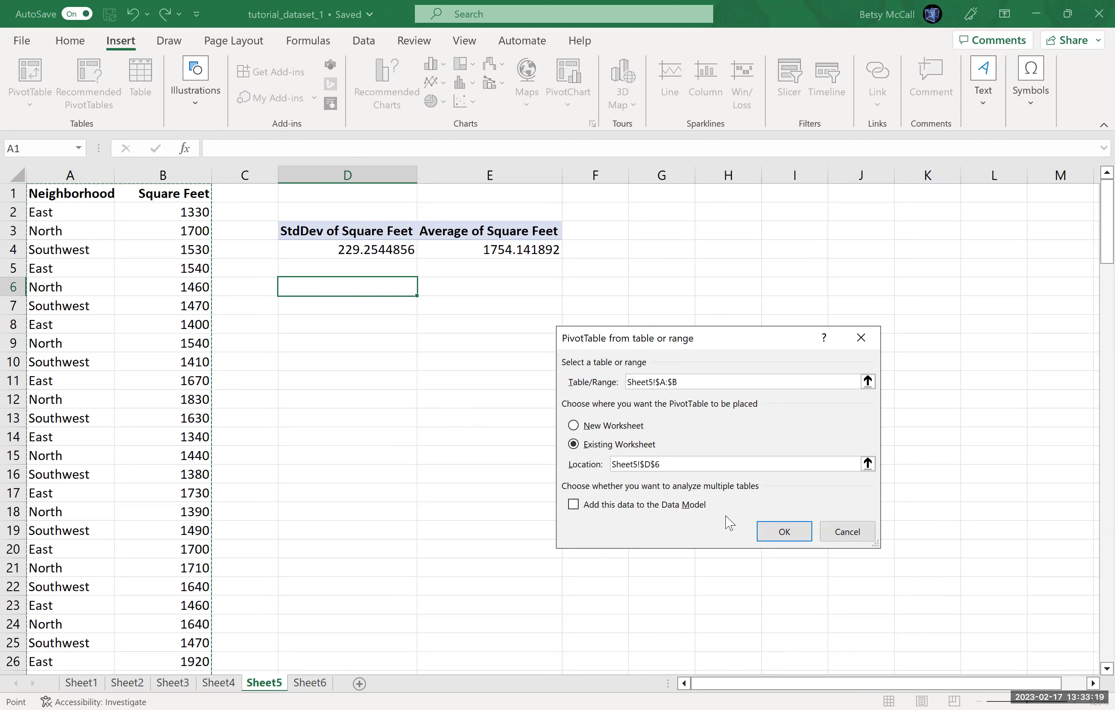
pyautogui.click(783, 531)
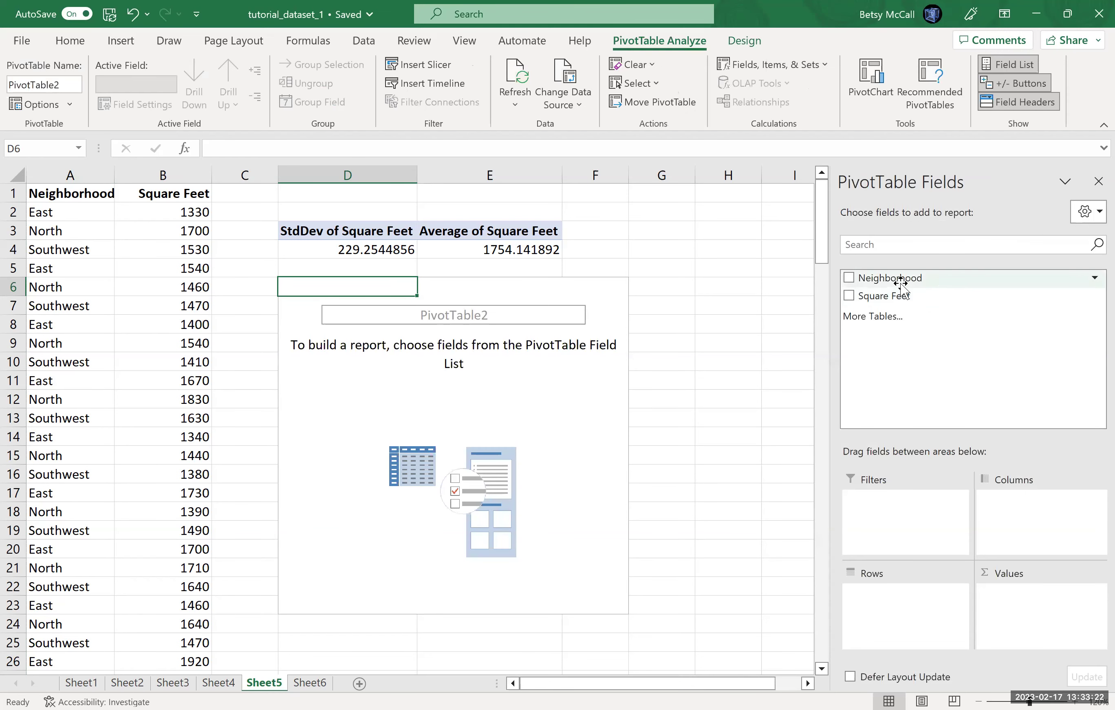
# - Put Neighborhood in Rows excluding (blank), and sum Square Feet in Values
pyautogui.moveTo(892, 278); pyautogui.dragTo(919, 607)
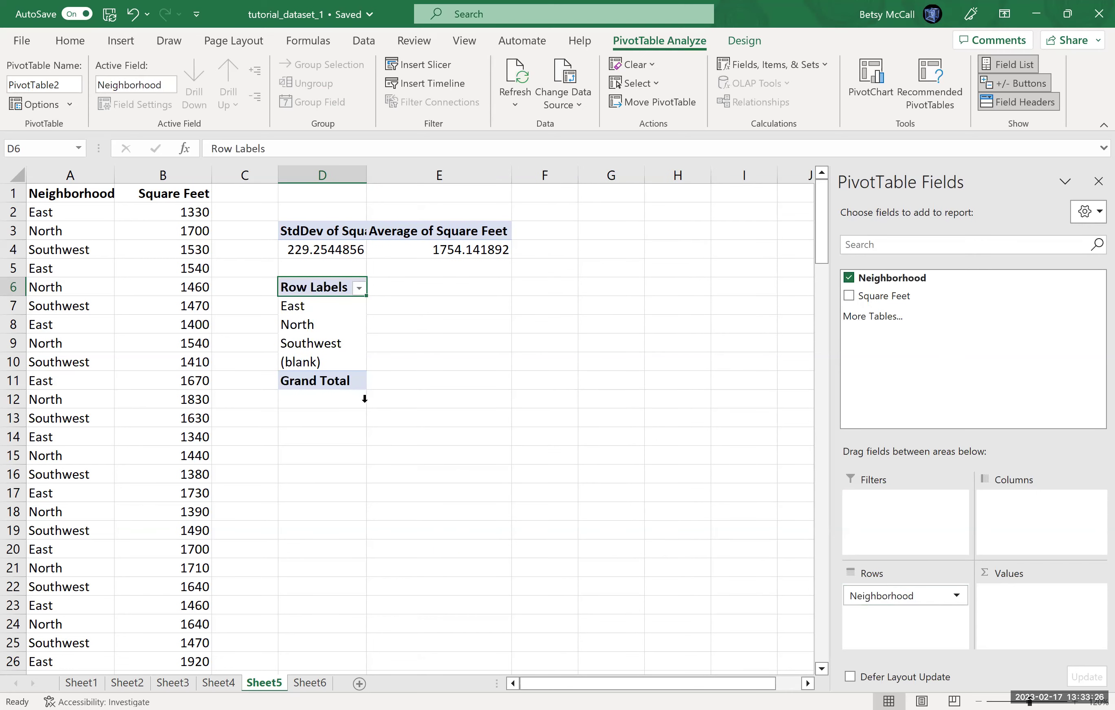
pyautogui.hotkey('alt', 'Down')
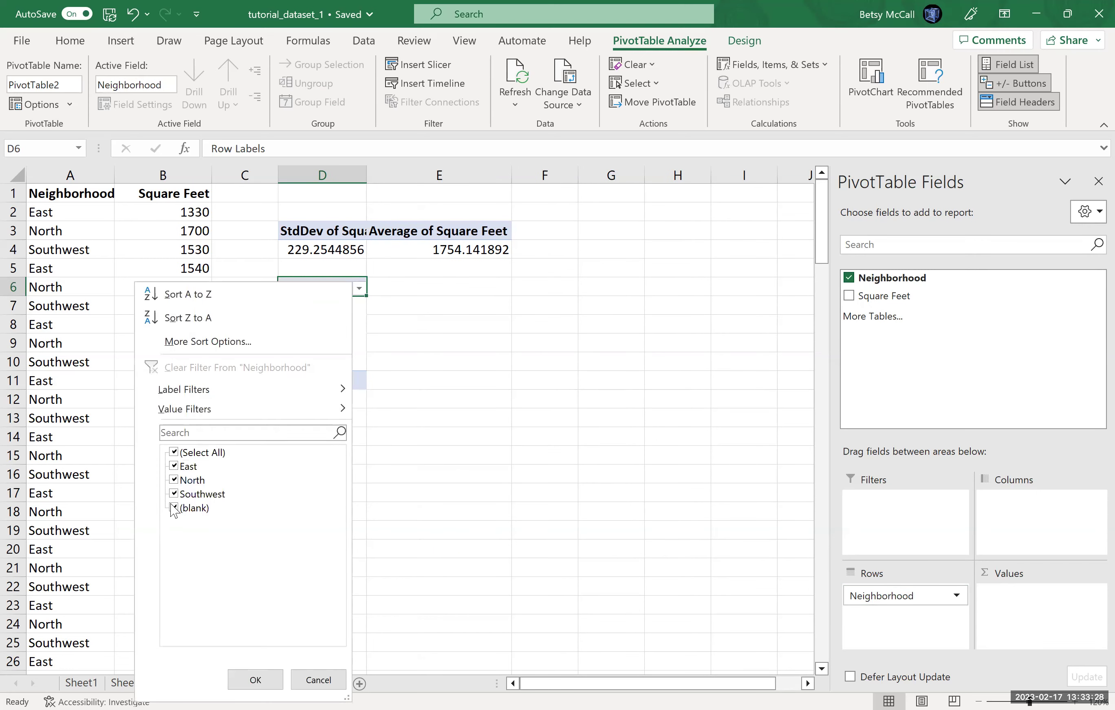
pyautogui.click(174, 508)
pyautogui.click(253, 680)
pyautogui.moveTo(884, 293); pyautogui.dragTo(1026, 600)
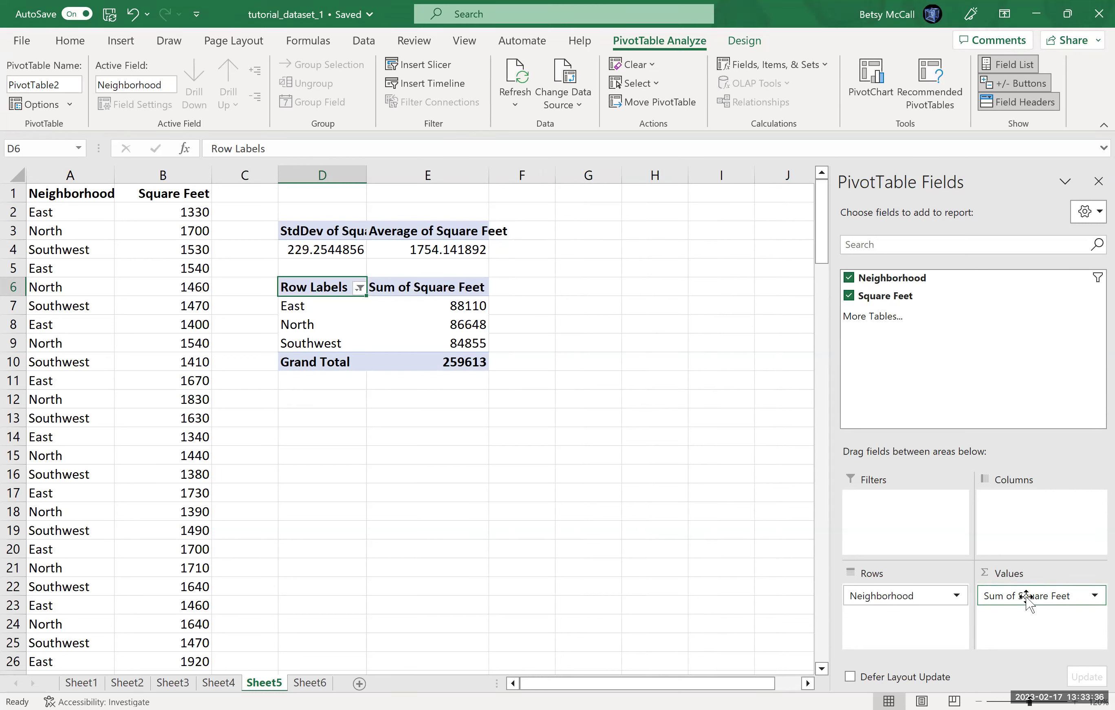
# - Summarize Square Feet by Average per neighborhood: East 1762.2, North 1768.326531, Southwest 1731.734694
pyautogui.click(1026, 598)
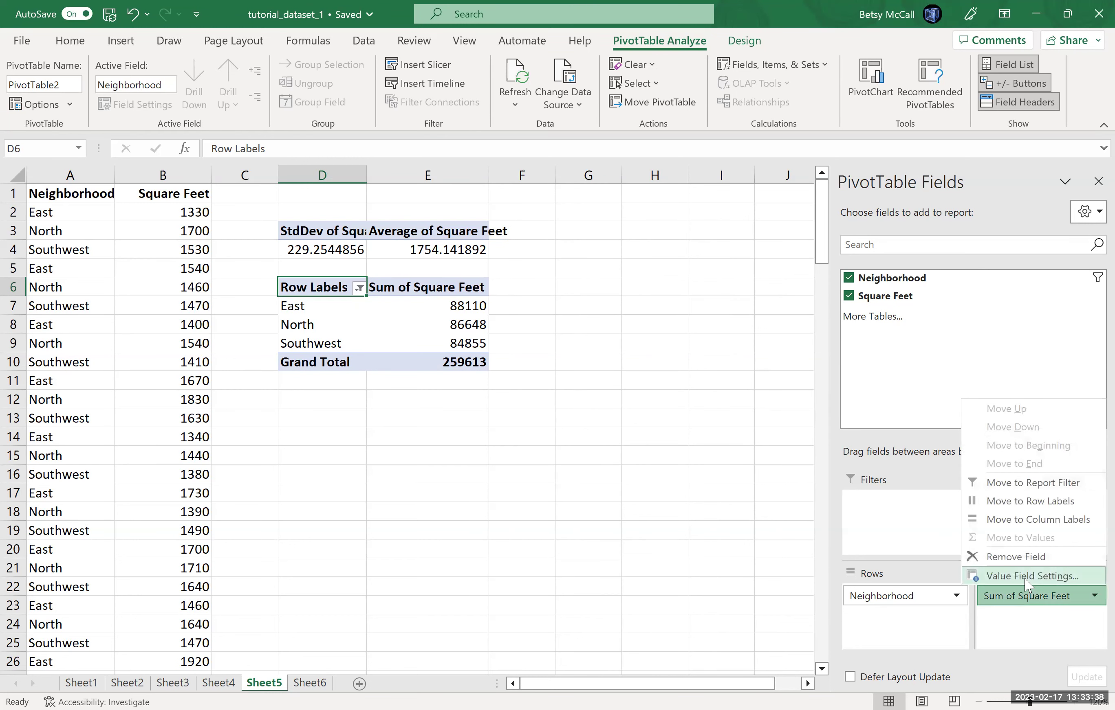
pyautogui.click(1027, 576)
pyautogui.click(608, 452)
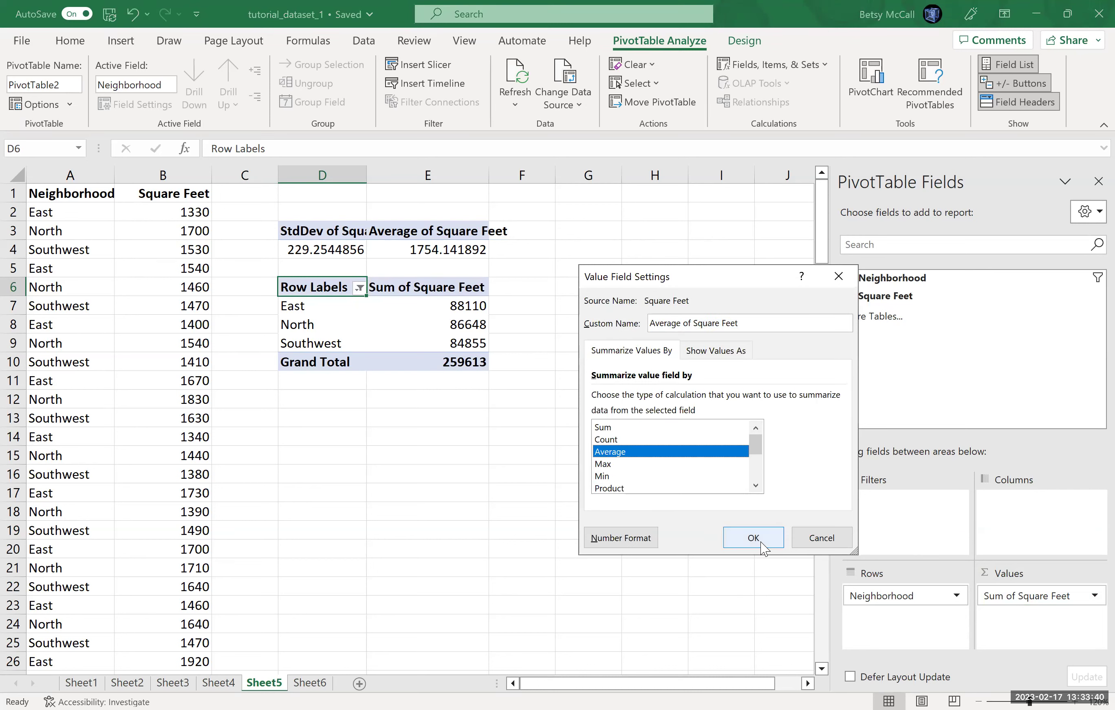
pyautogui.click(761, 544)
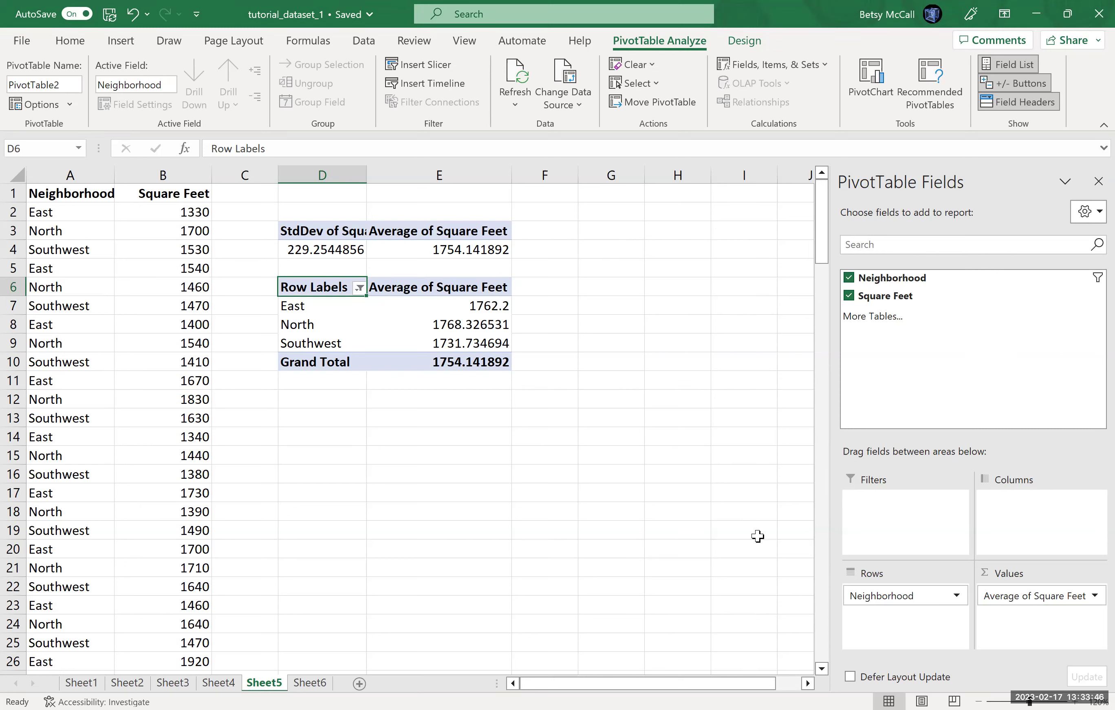
pyautogui.moveTo(478, 370)
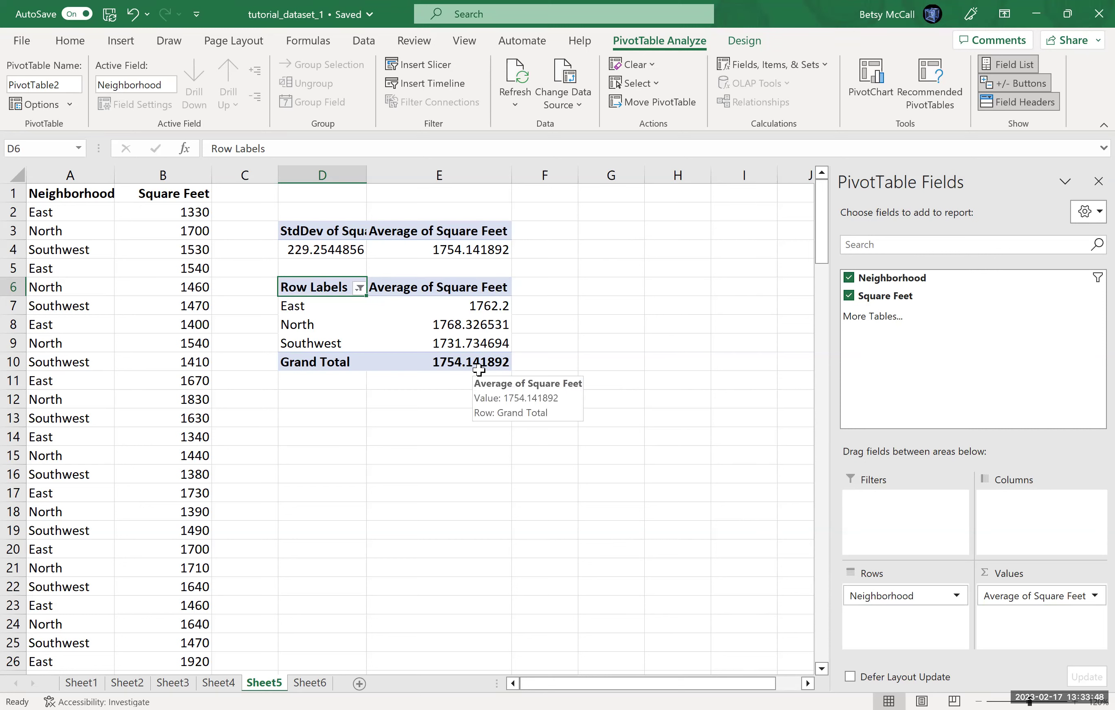
pyautogui.moveTo(497, 252)
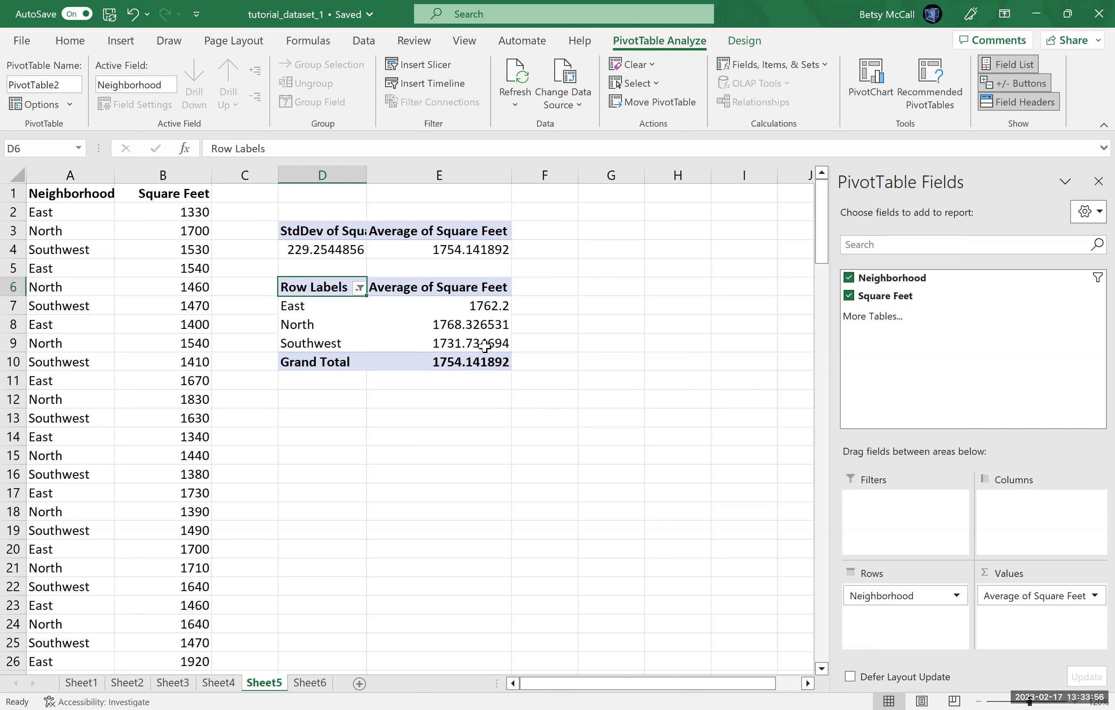
pyautogui.moveTo(480, 345)
# - Add Square Feet StdDev per neighborhood (East 272.8780097, North 196.2262074, Southwest 213.6672623) beside the averages
pyautogui.moveTo(906, 296); pyautogui.dragTo(1035, 614)
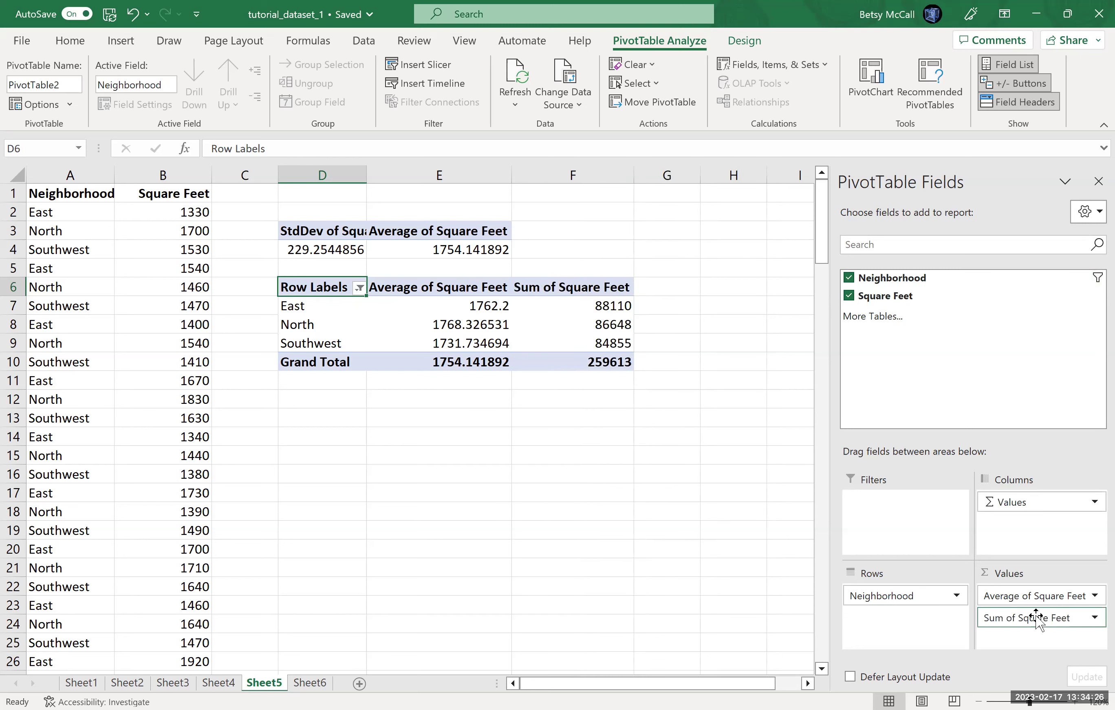
pyautogui.click(1037, 617)
pyautogui.click(1034, 602)
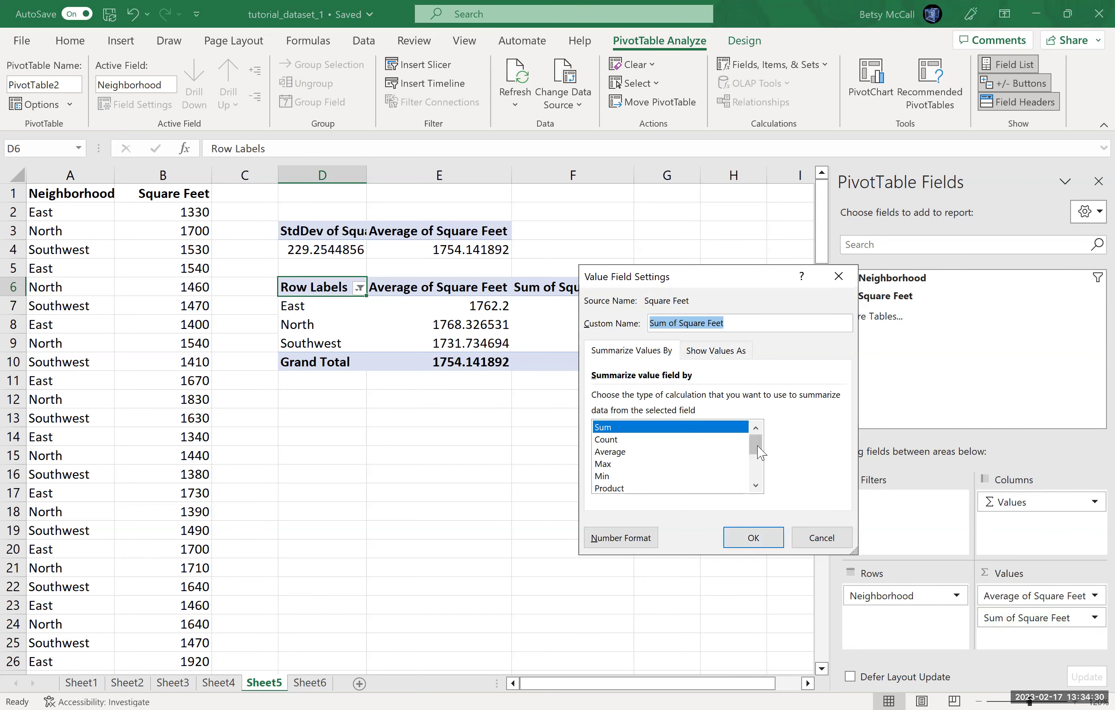
pyautogui.moveTo(755, 444); pyautogui.dragTo(767, 475)
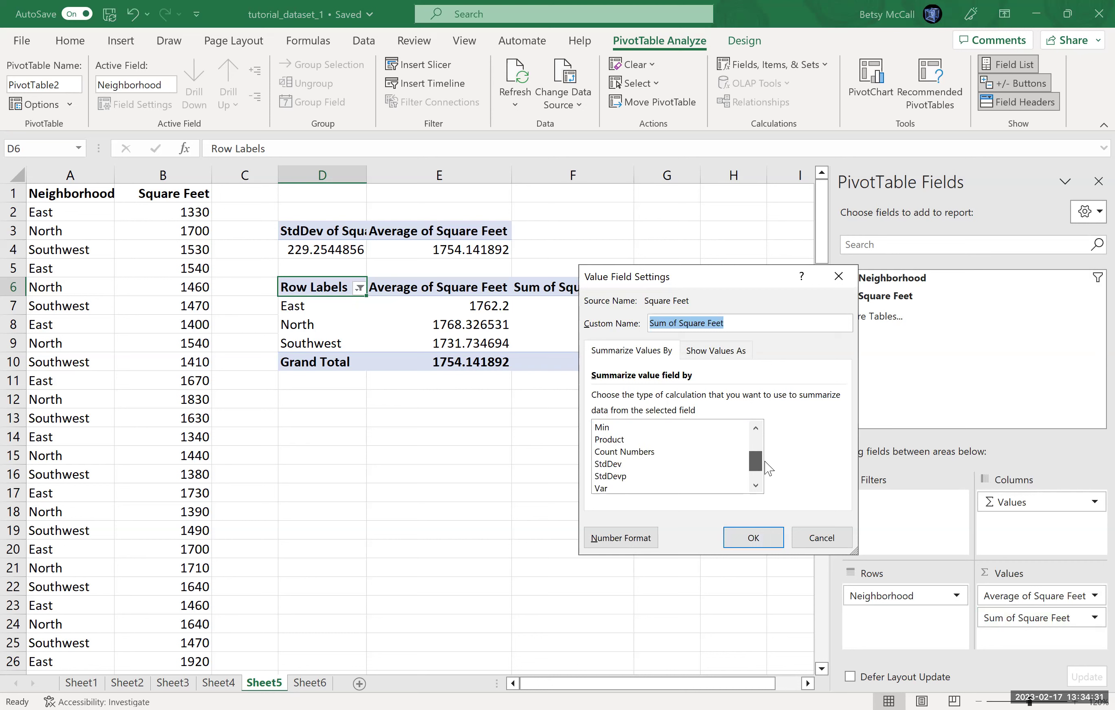
pyautogui.click(608, 464)
pyautogui.click(734, 542)
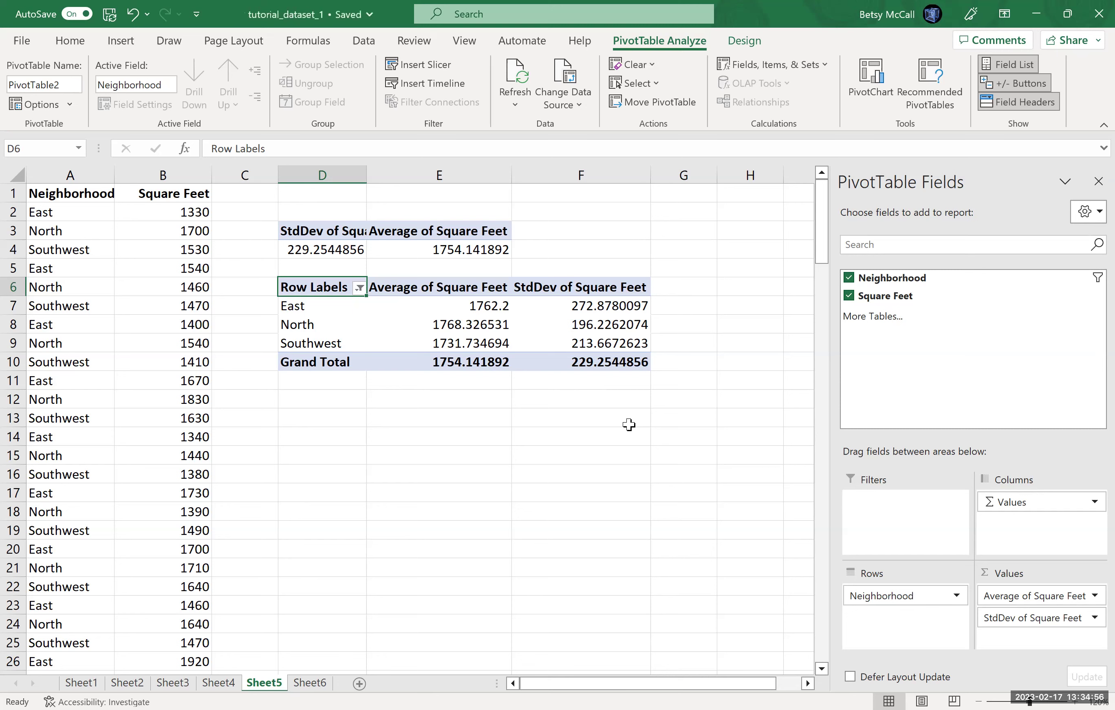
pyautogui.click(326, 405)
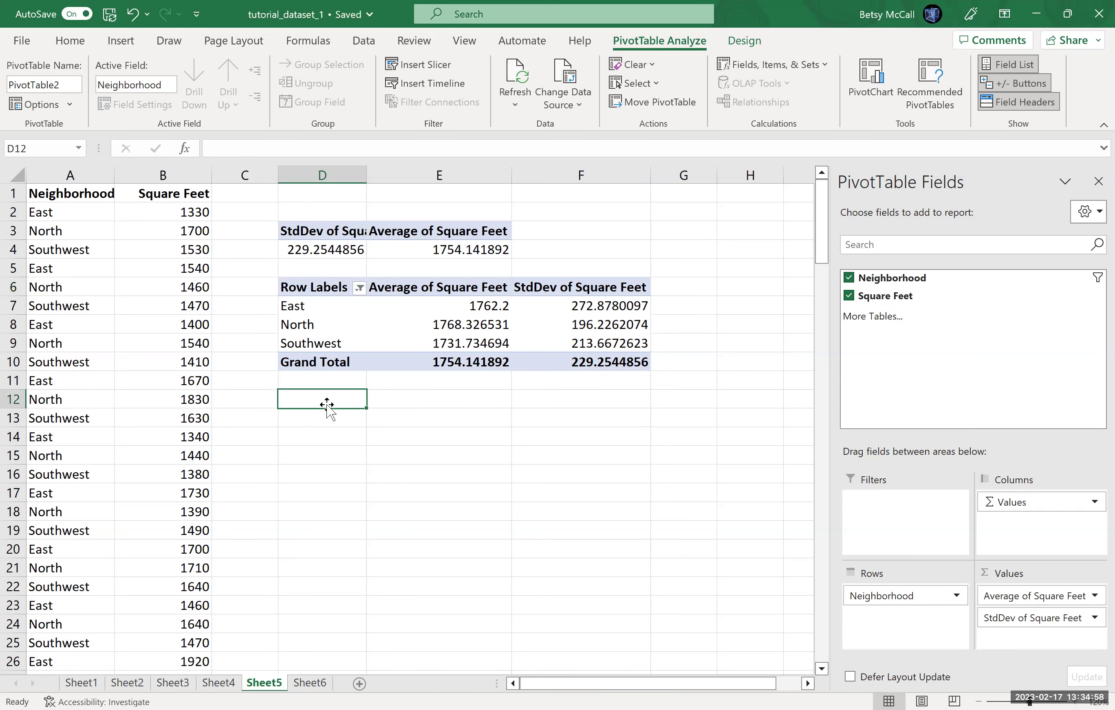